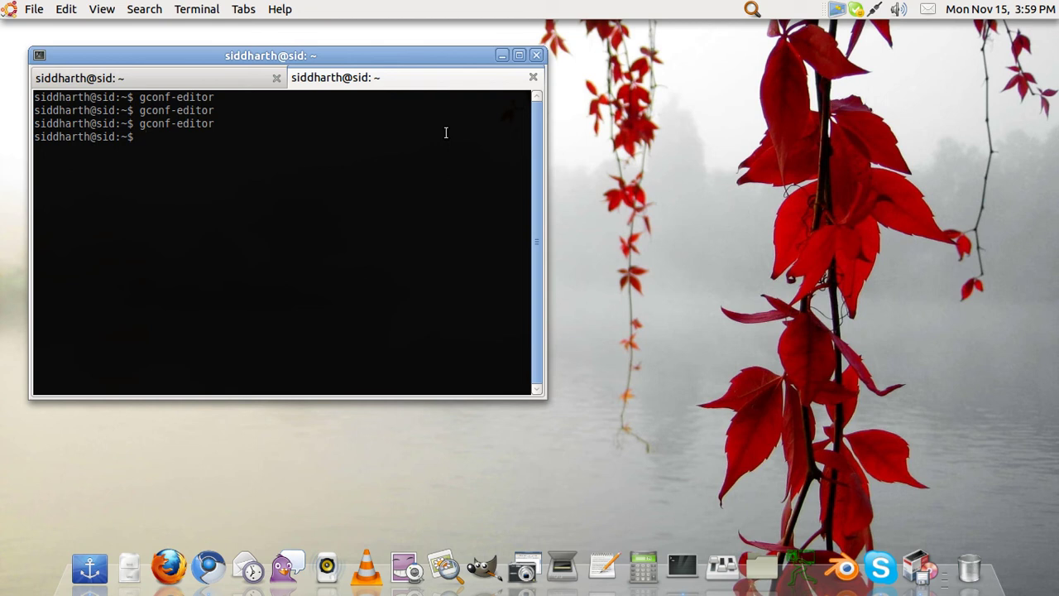
Step: Rerun the gconf-editor command from terminal history to open the Configuration Editor
key("Up")
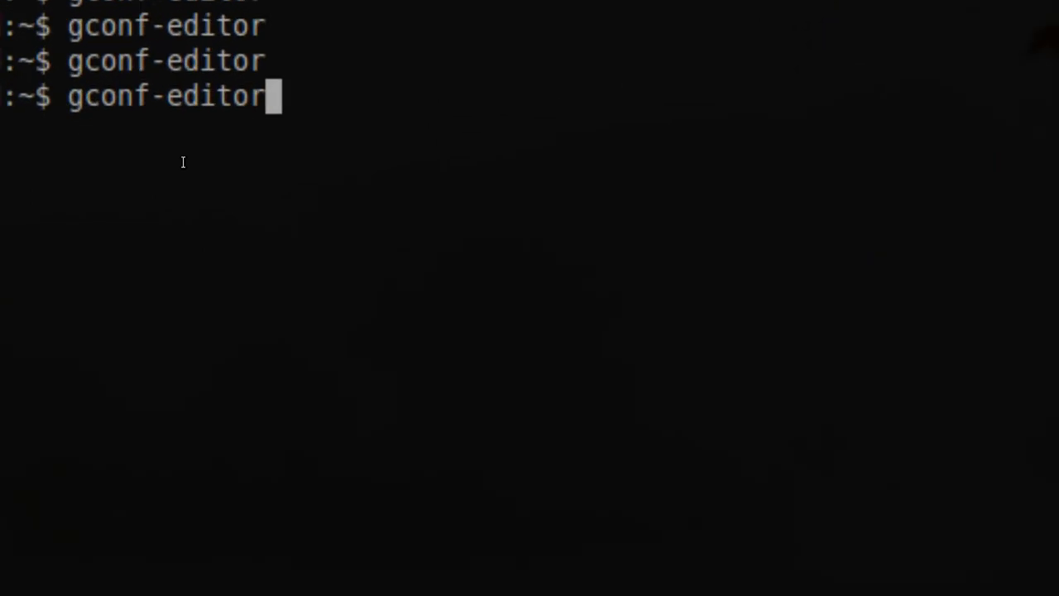
key("Return")
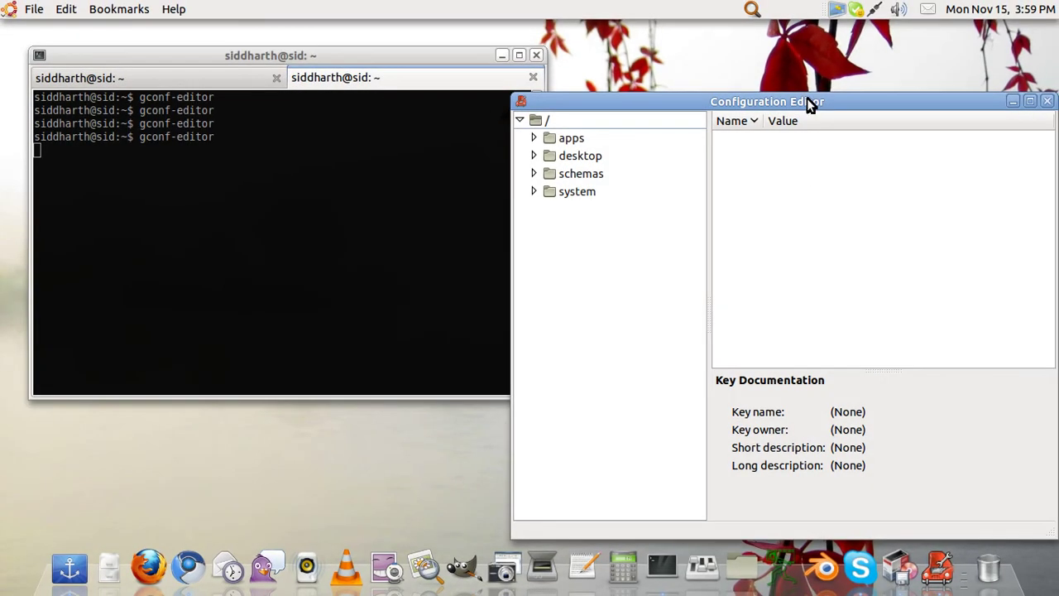
Step: Move the Configuration Editor left and browse to the /apps/metacity/general keys
left_click_drag(807, 97, 559, 88)
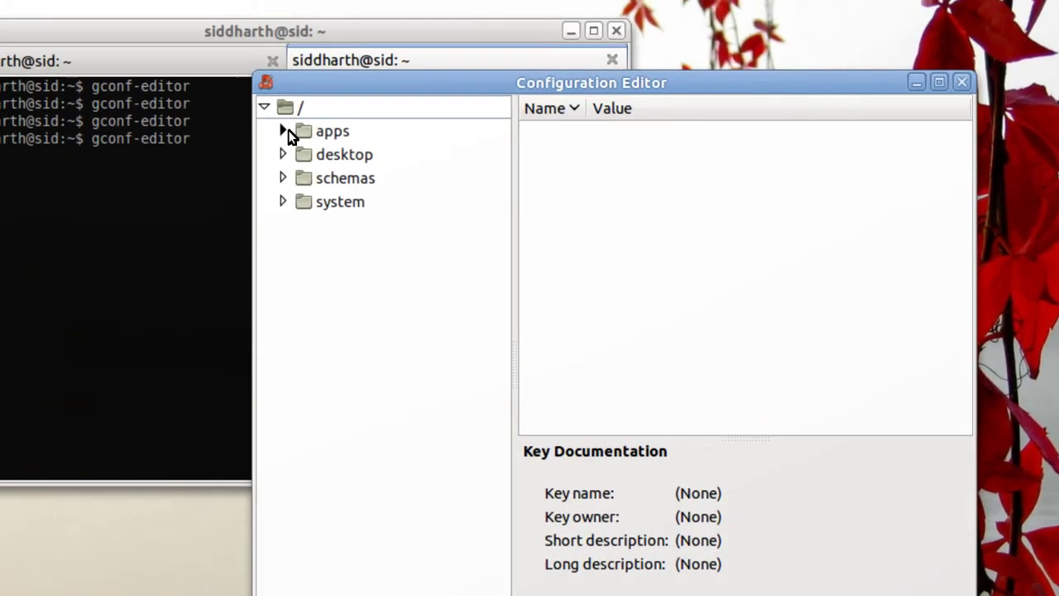
left_click(238, 87)
scroll(314, 265, "down", 1)
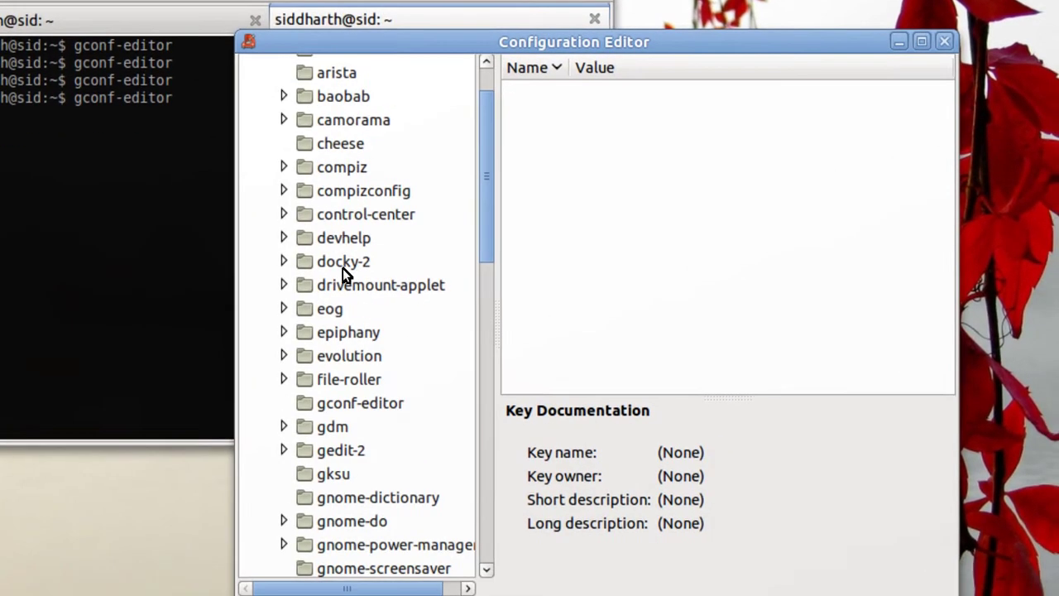
scroll(342, 414, "down", 5)
scroll(339, 414, "down", 3)
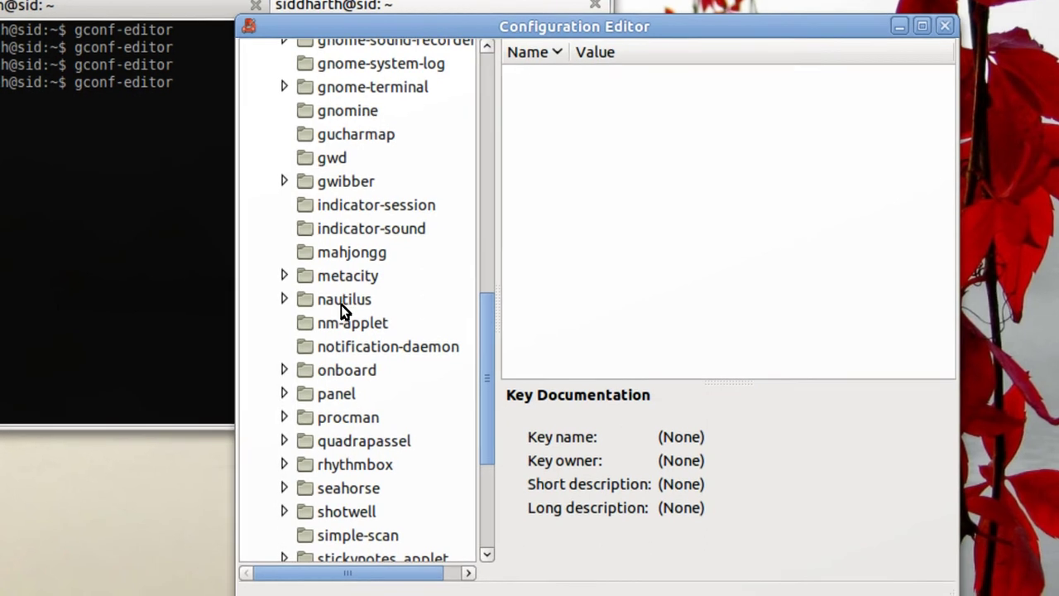
left_click(283, 276)
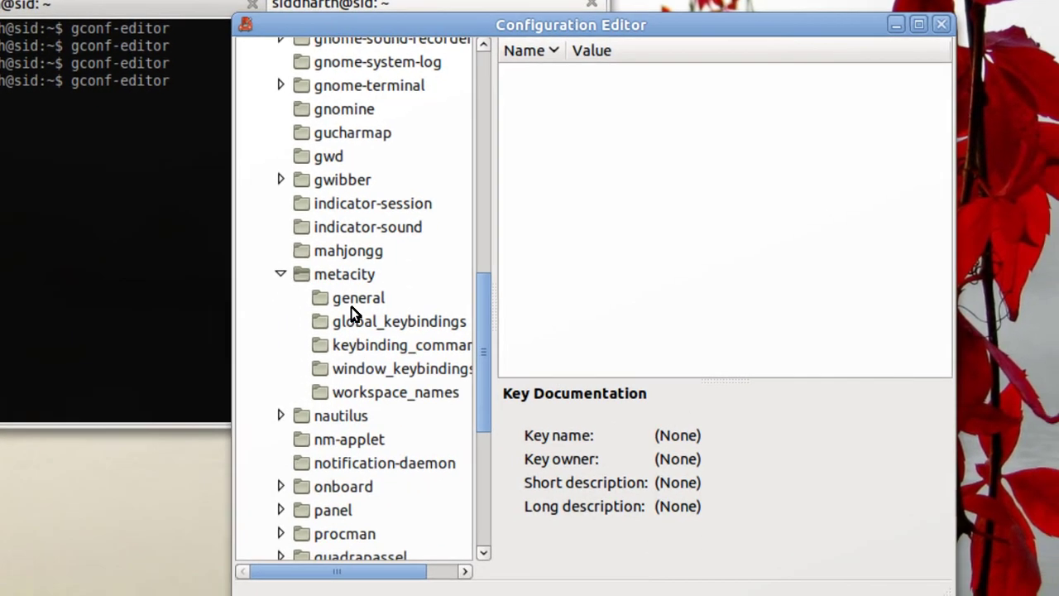
left_click(350, 305)
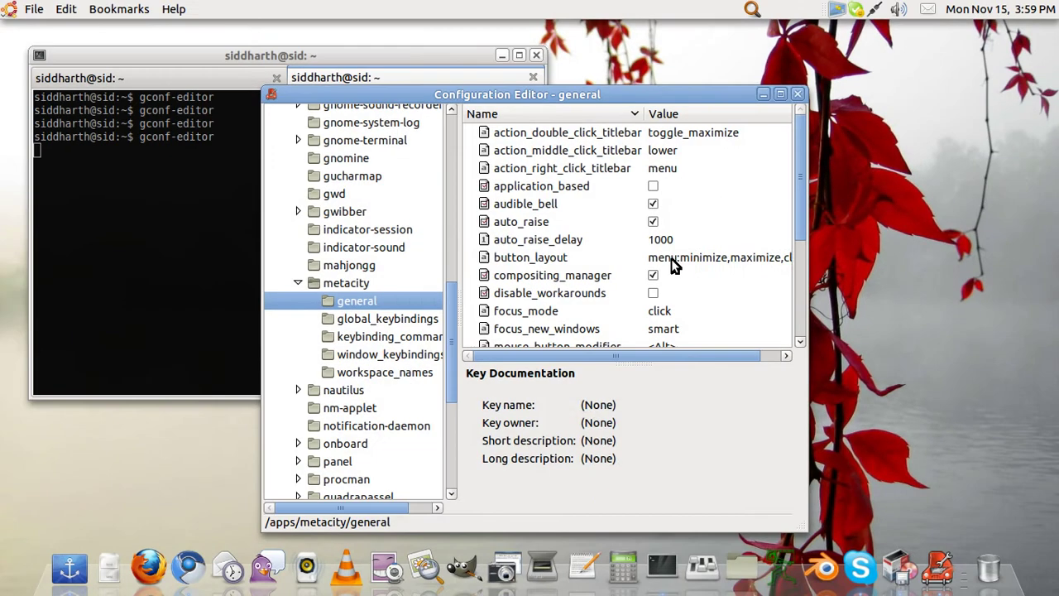
Step: Start editing the button_layout value menu:minimize,maximize,close
left_click(671, 259)
left_click(672, 259)
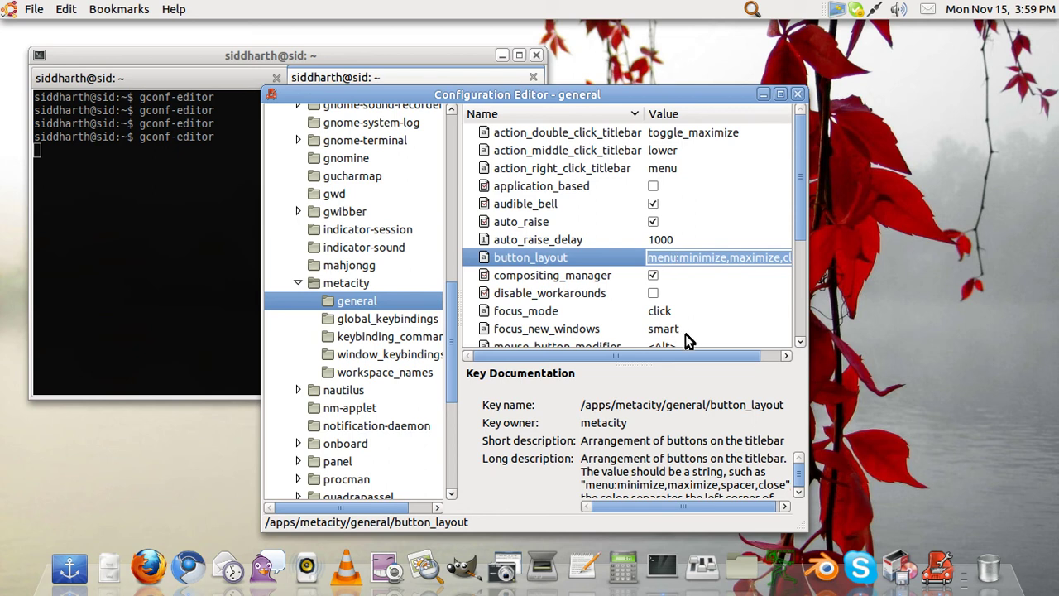
left_click_drag(694, 355, 714, 355)
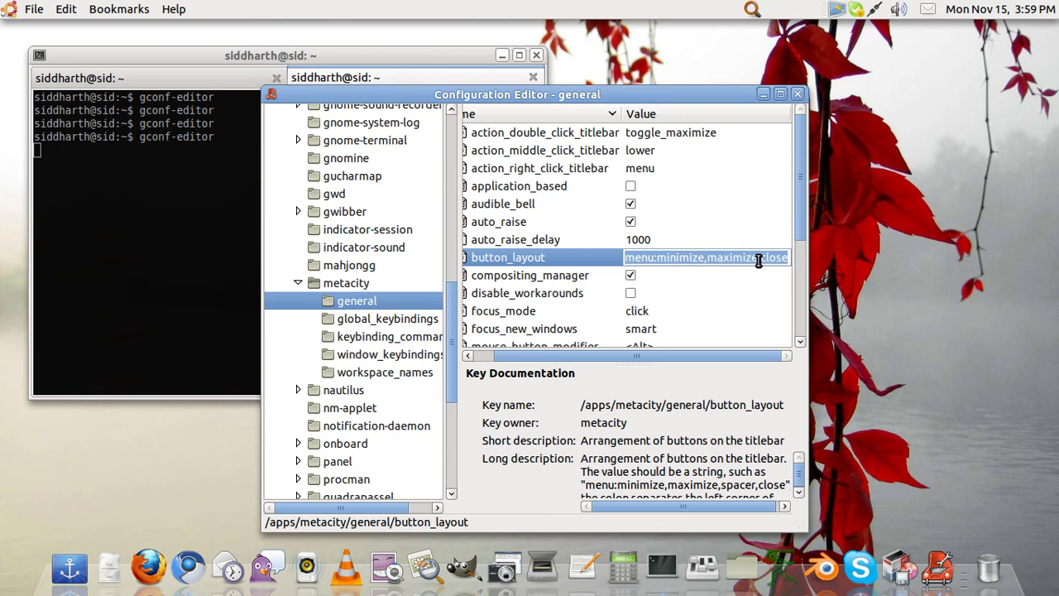
Step: Rewrite button_layout as close,minimize,maximize: and uncheck audible_bell
left_click(787, 260)
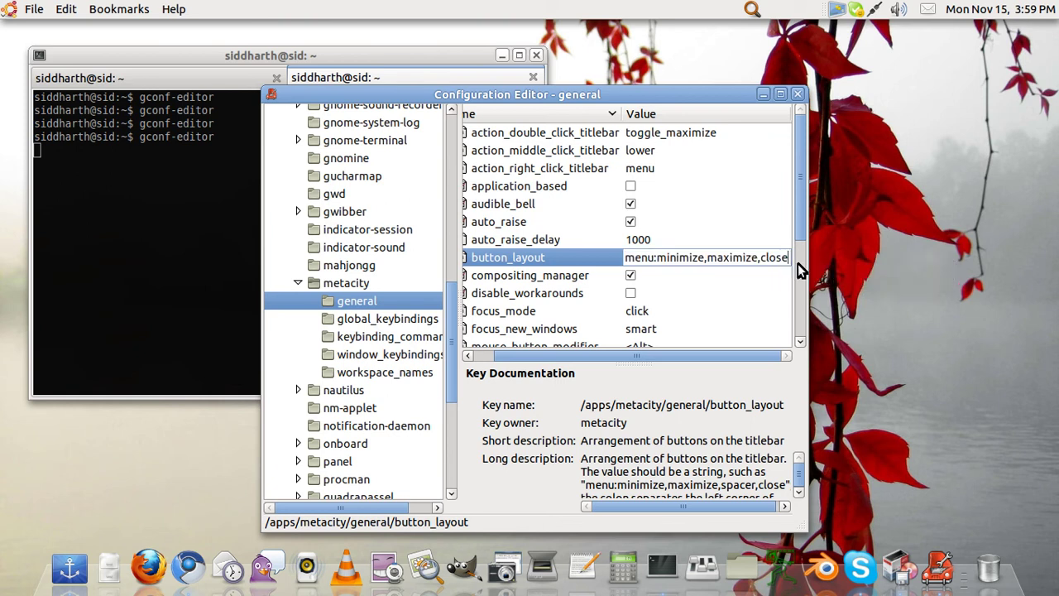
key("BackSpace")
key("BackSpace")
key("BackSpace")
key("BackSpace")
key("BackSpace")
key("BackSpace")
type("close")
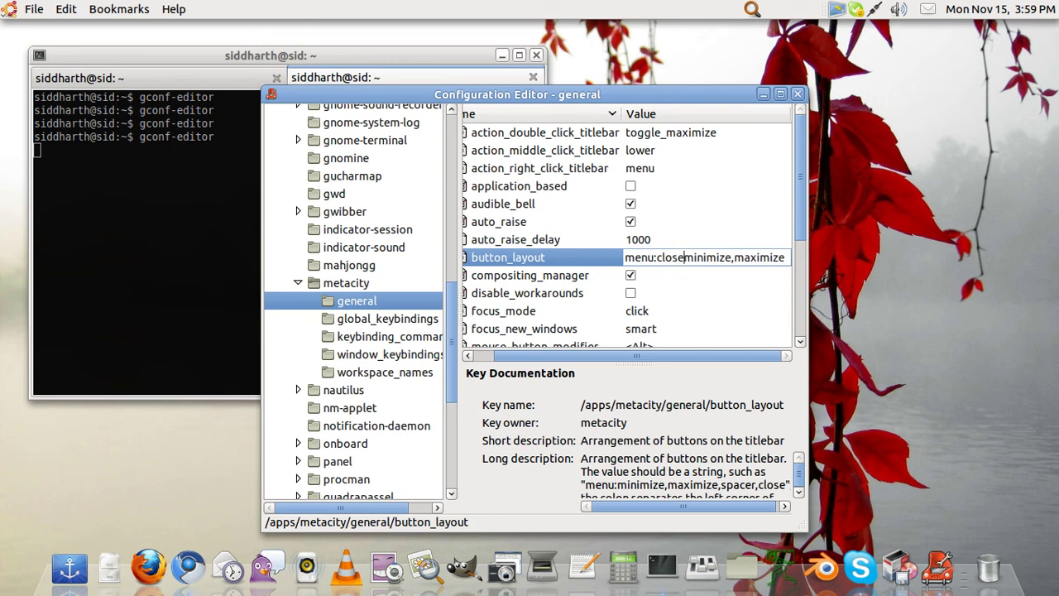
type(",")
key("BackSpace")
key("BackSpace")
key("BackSpace")
key("BackSpace")
key("BackSpace")
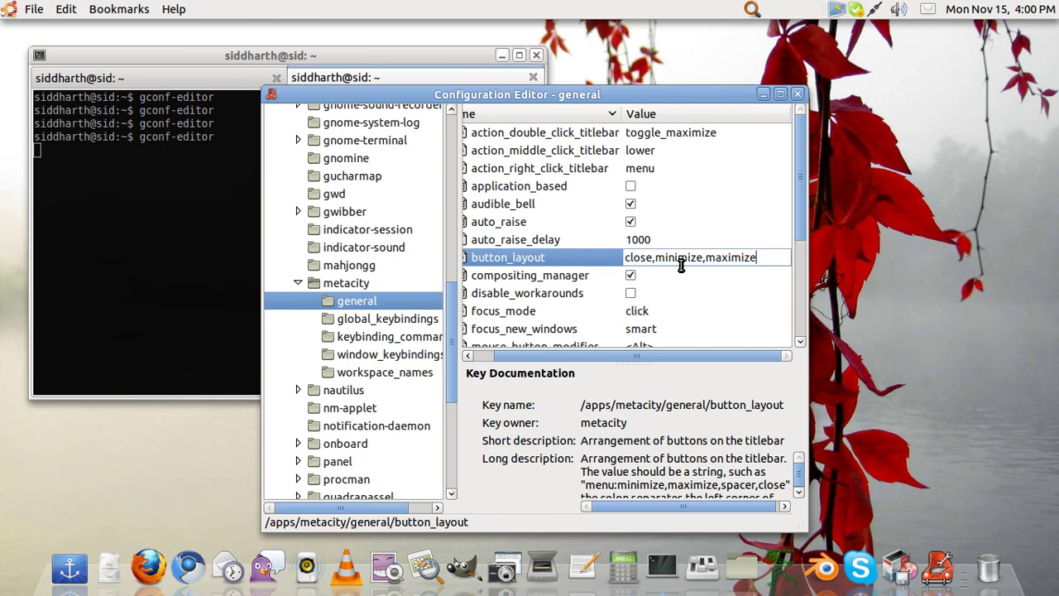
type(":")
left_click(732, 206)
key("space")
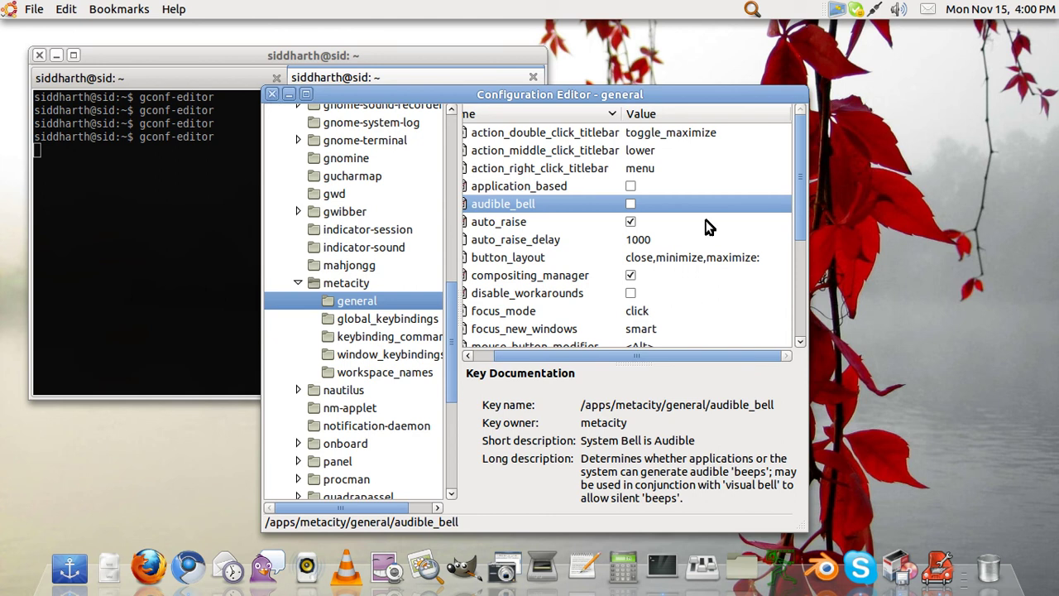
Step: Restore button_layout to :minimize,maximize,close and tick audible_bell again
left_click(728, 259)
left_click(729, 259)
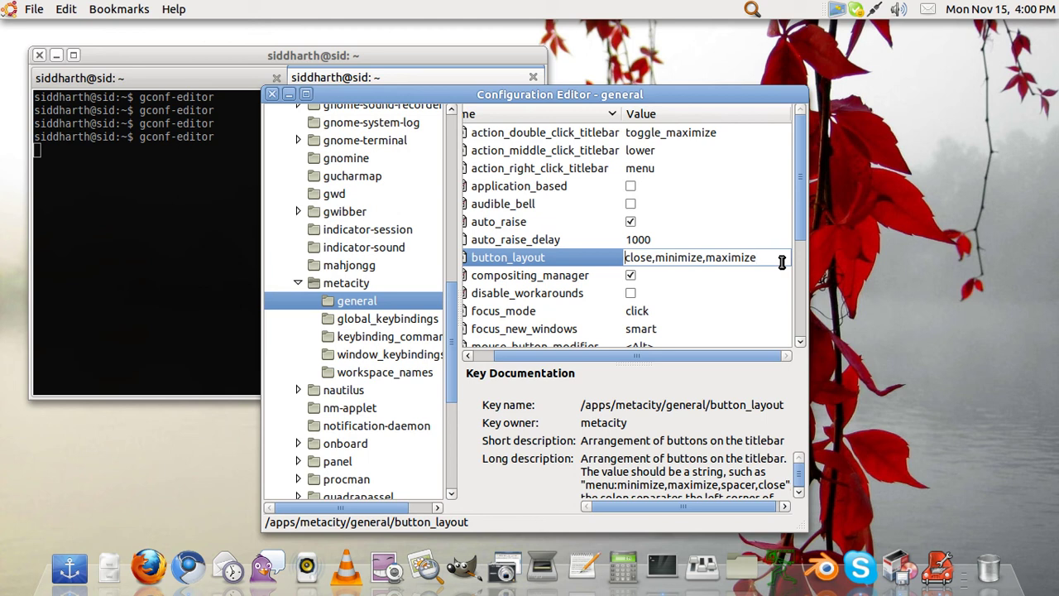
key("Delete")
key("Delete")
key("Delete")
key("Delete")
key("Delete")
key("Delete")
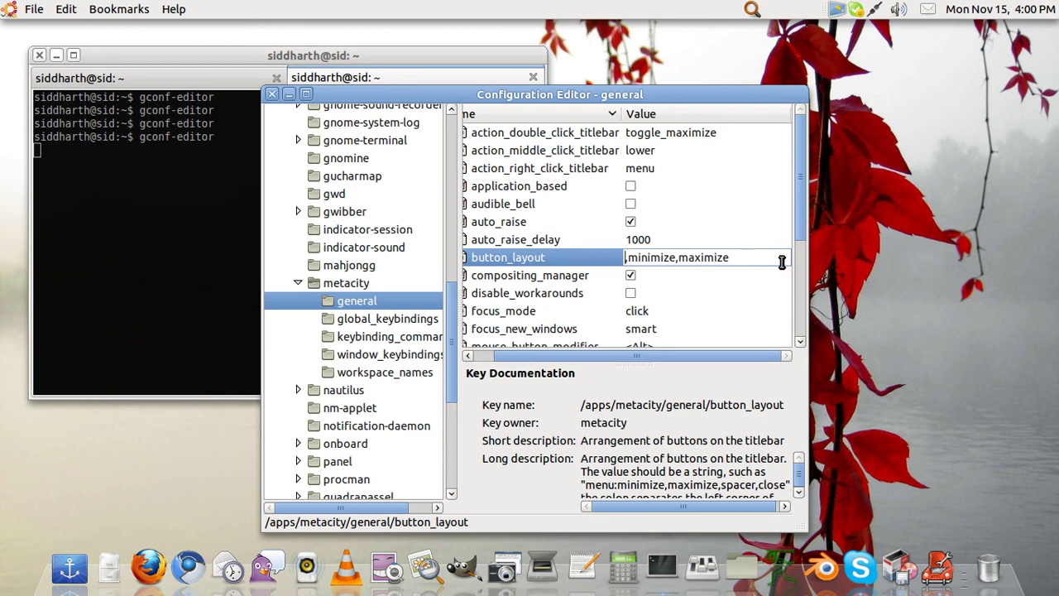
type(":")
left_click(760, 208)
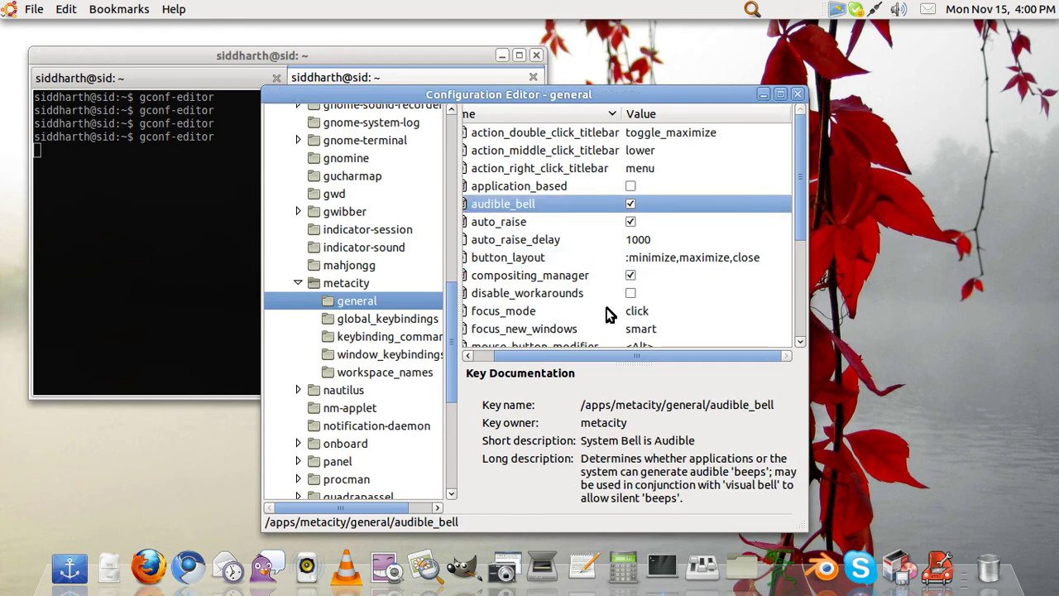
Step: Close the Configuration Editor, minimize the terminal, and launch Synaptic from System > Administration
left_click(798, 94)
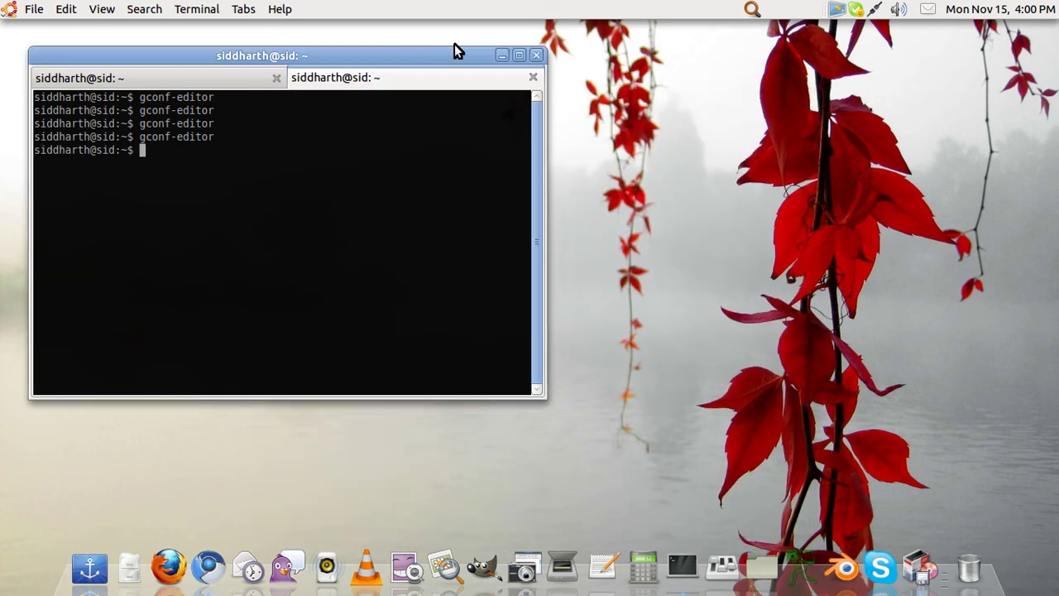
left_click(501, 54)
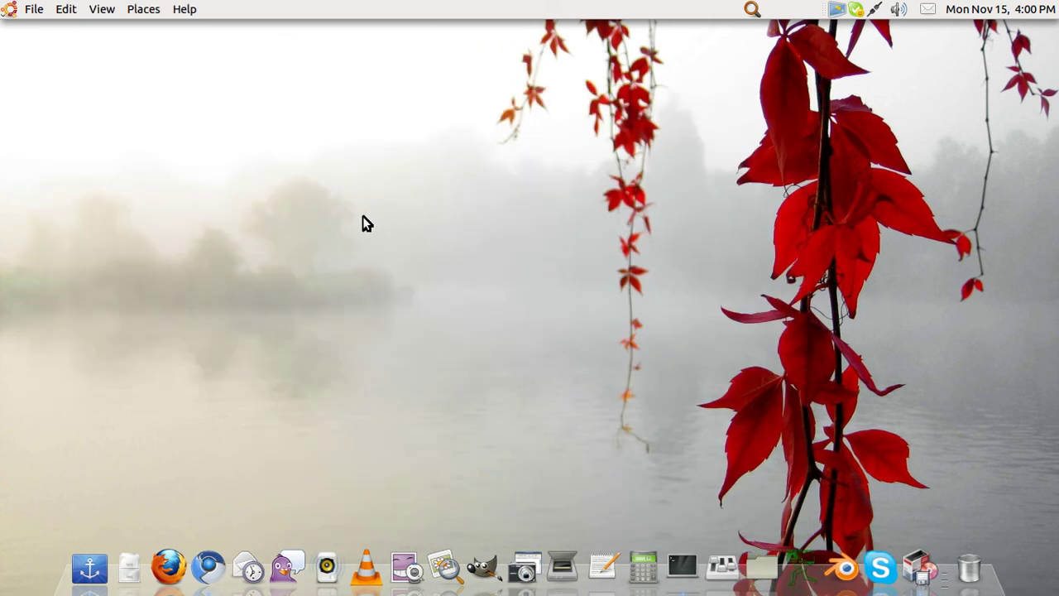
left_click(9, 15)
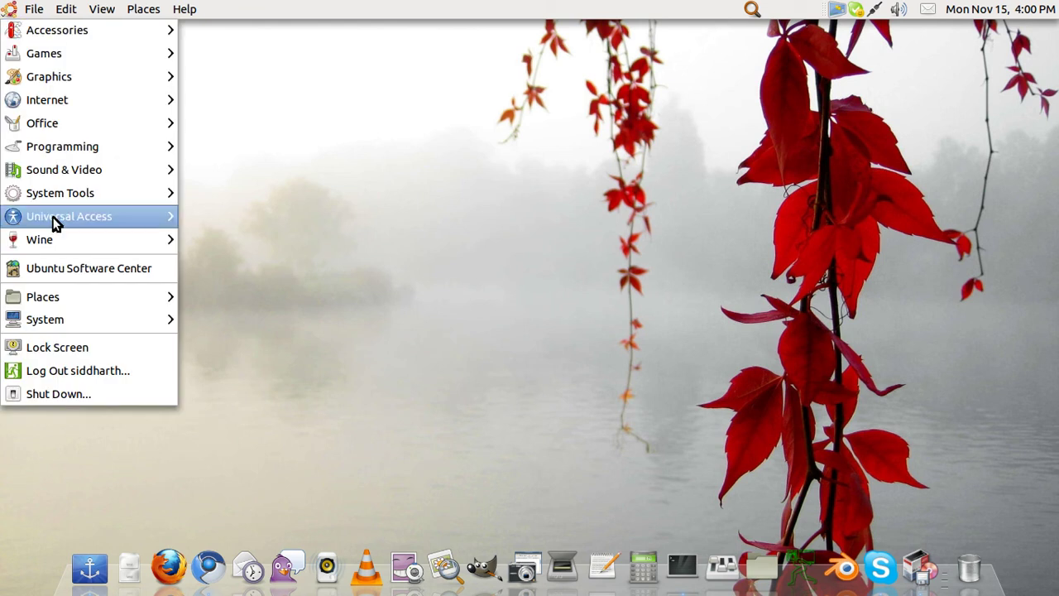
mouse_move(56, 319)
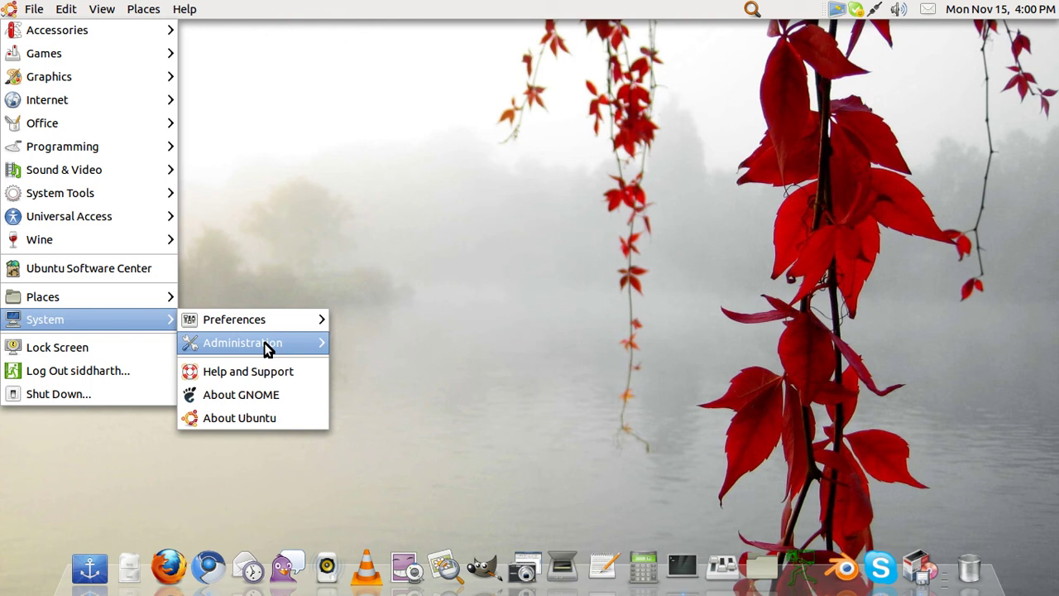
mouse_move(268, 346)
left_click(420, 472)
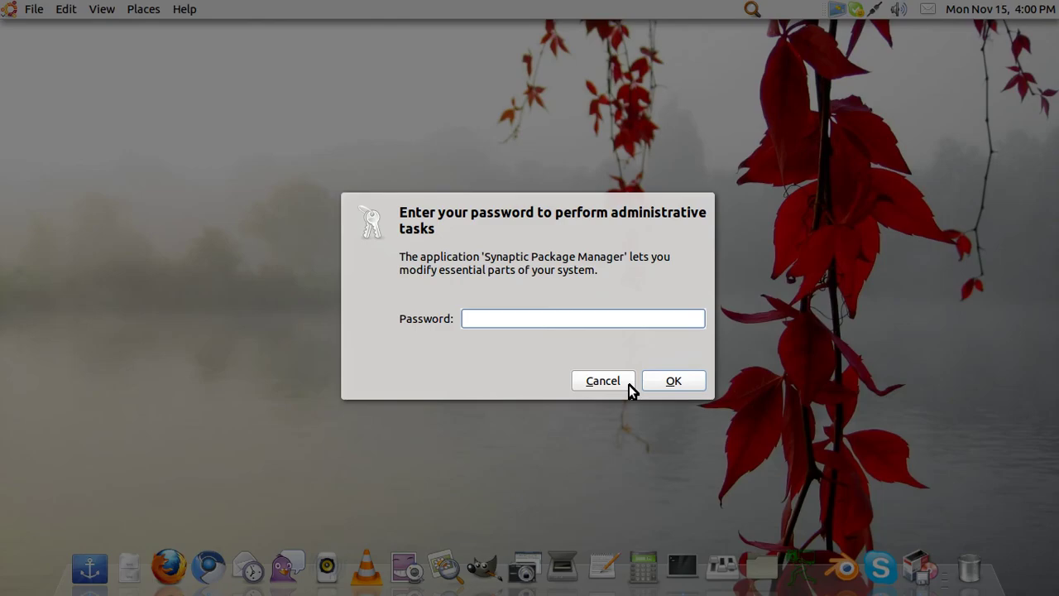
Step: Enter the admin password, then quick-search 'screenlets' to confirm screenlets and screenlets-doc are installed
type("*")
key("Return")
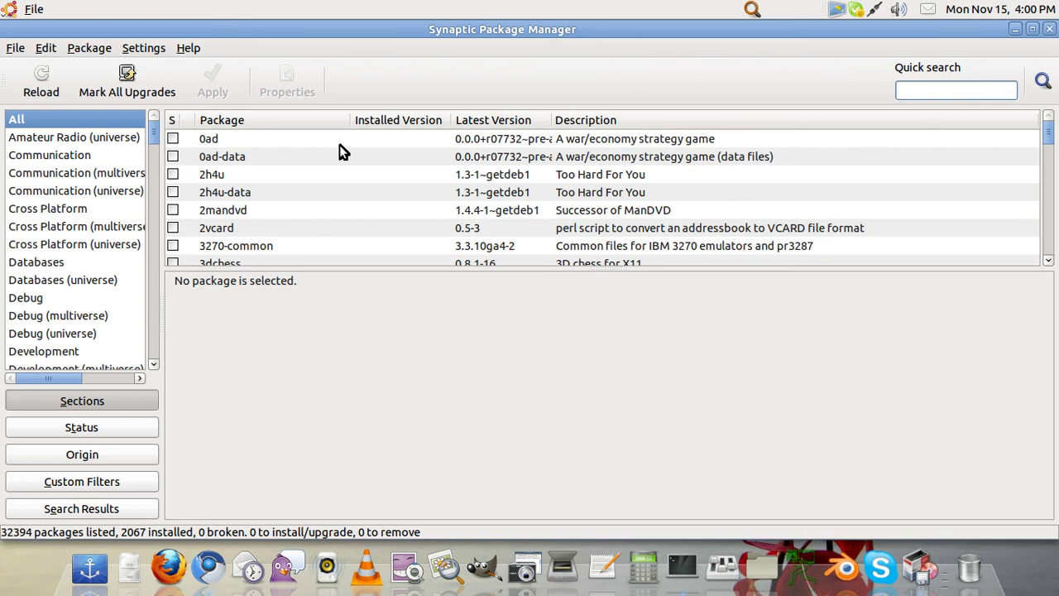
left_click(962, 93)
type("screenle")
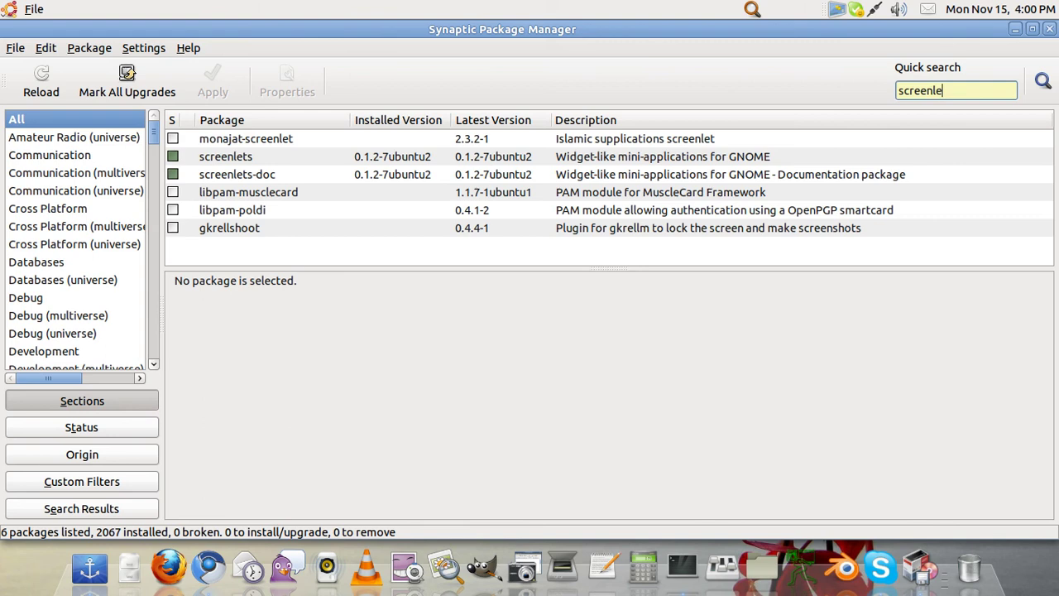
type("ts")
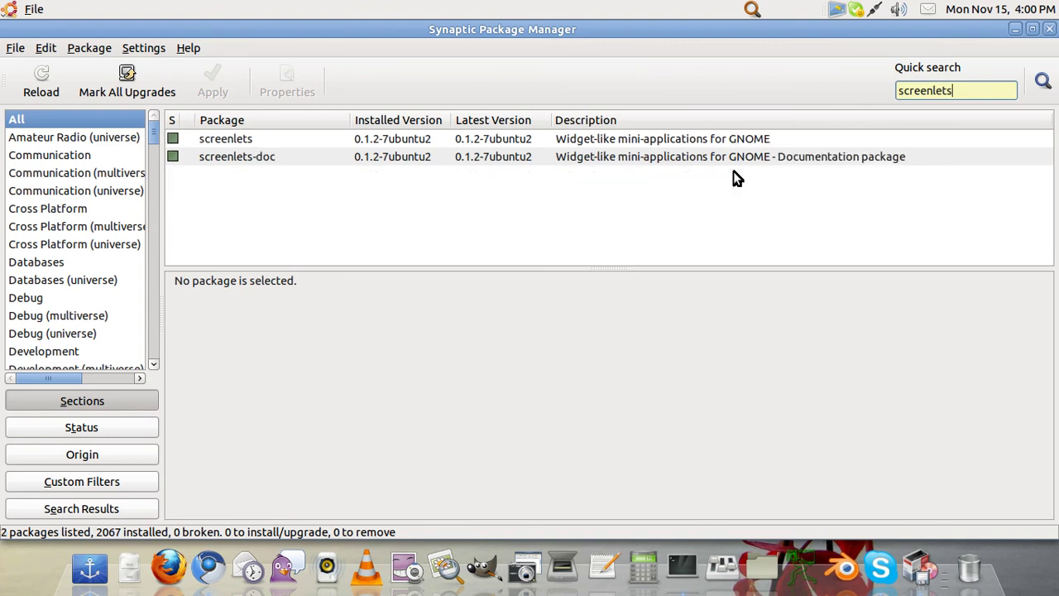
left_click(172, 140)
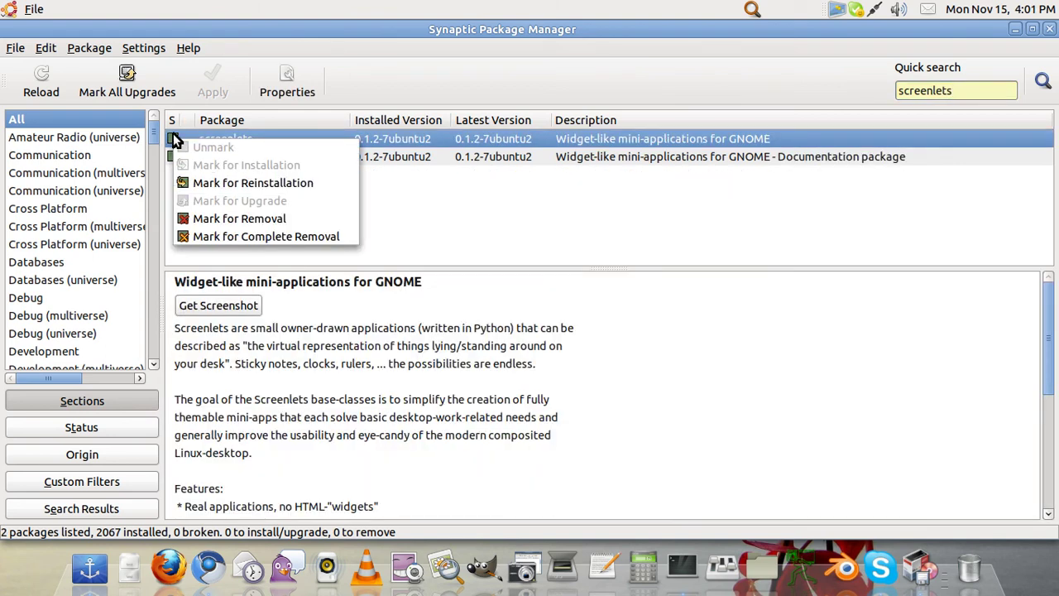
left_click(571, 230)
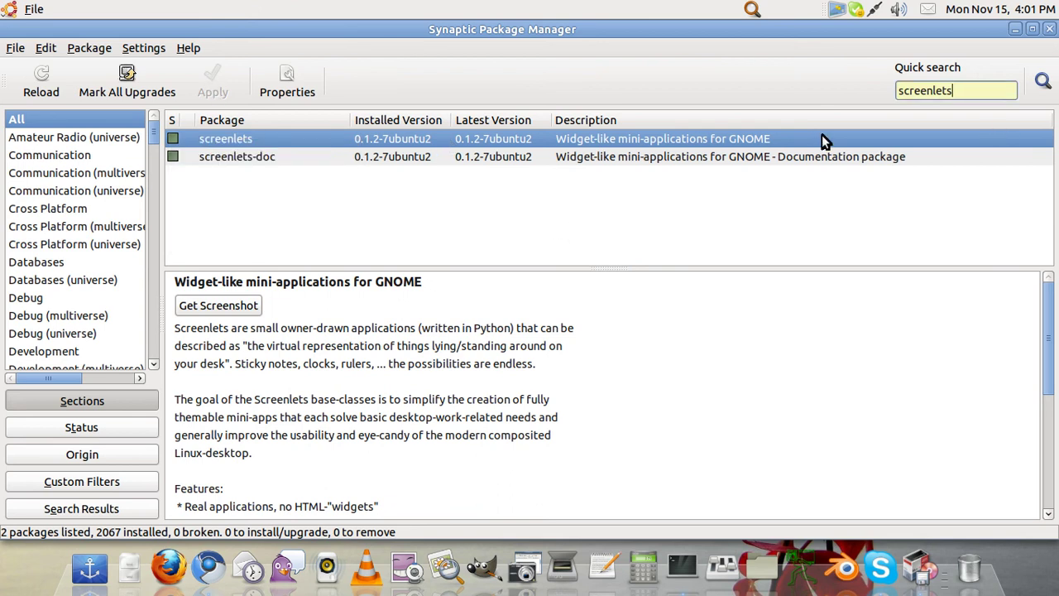
Step: Close Synaptic and launch Screenlets Manager from Applications > Accessories
left_click(1049, 29)
left_click(10, 13)
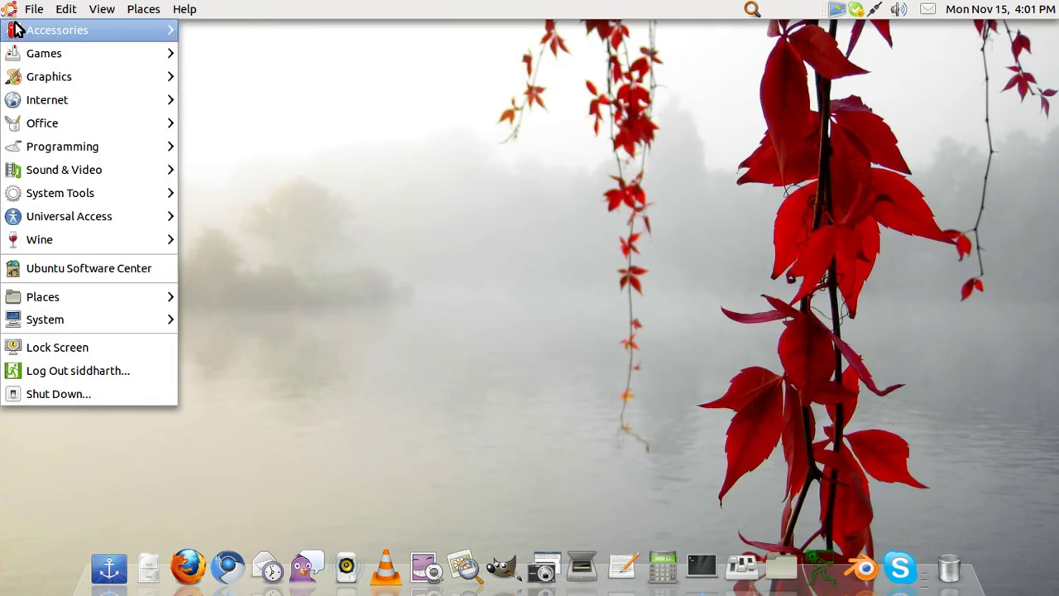
mouse_move(19, 30)
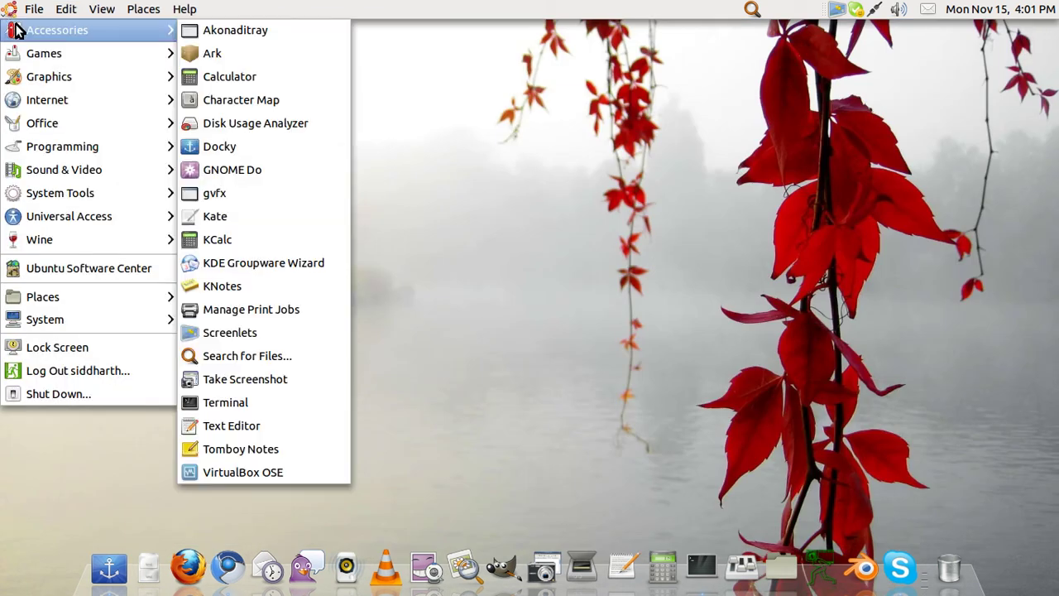
left_click(233, 337)
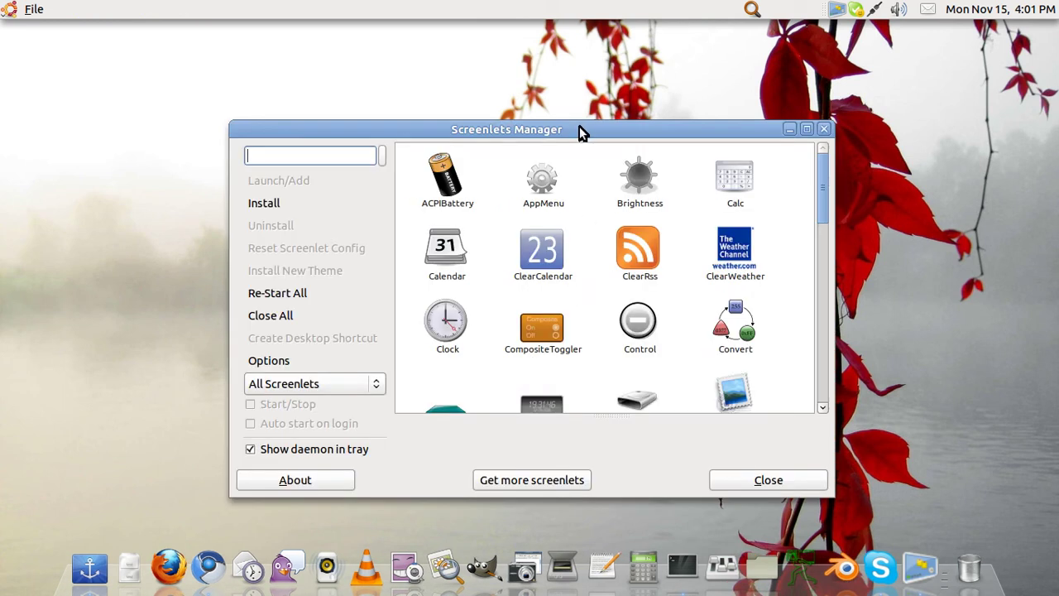
Step: Start the Sysmonitor screenlet and move the manager window clear of its panel
left_click_drag(579, 126, 389, 118)
scroll(377, 332, "down", 3)
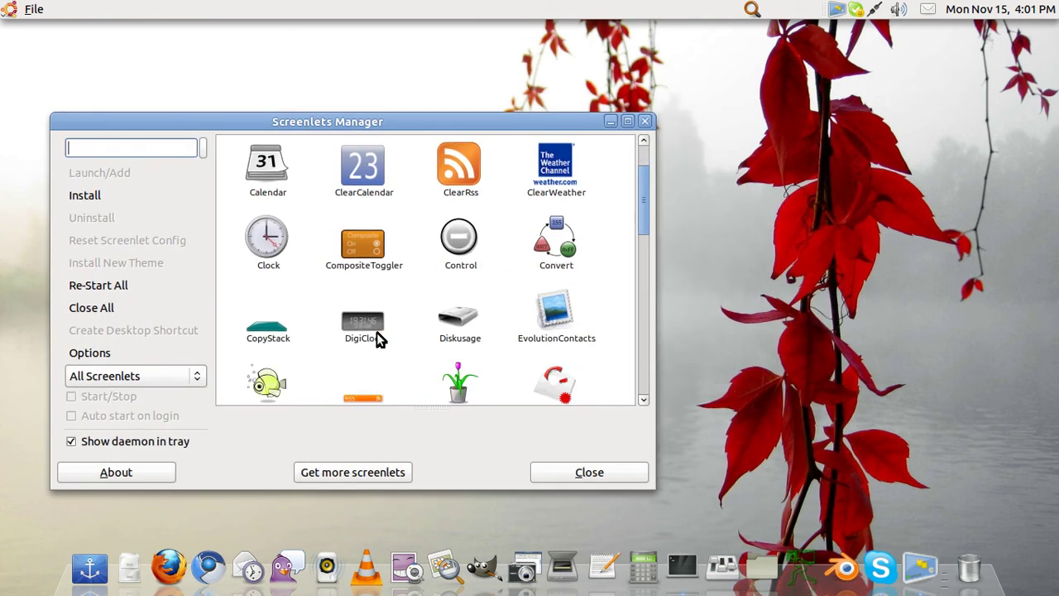
scroll(376, 332, "down", 7)
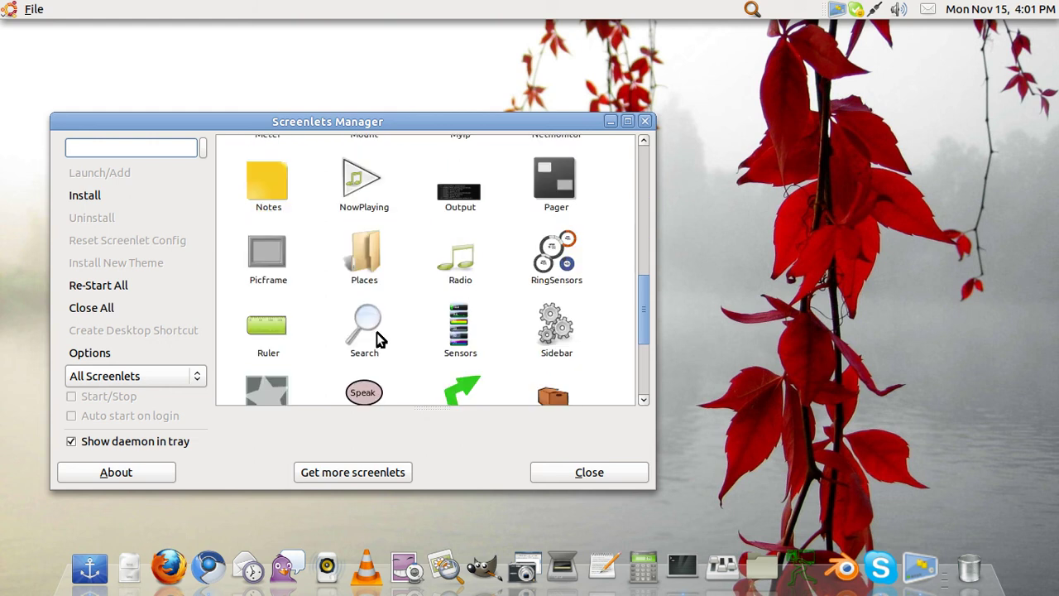
scroll(373, 341, "down", 4)
left_click(280, 287)
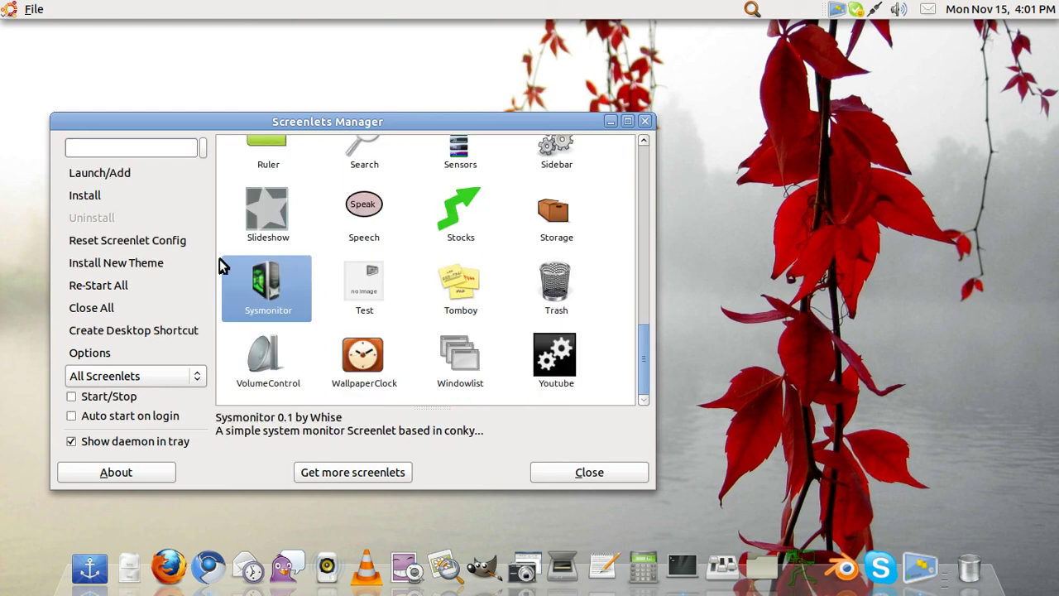
left_click(107, 175)
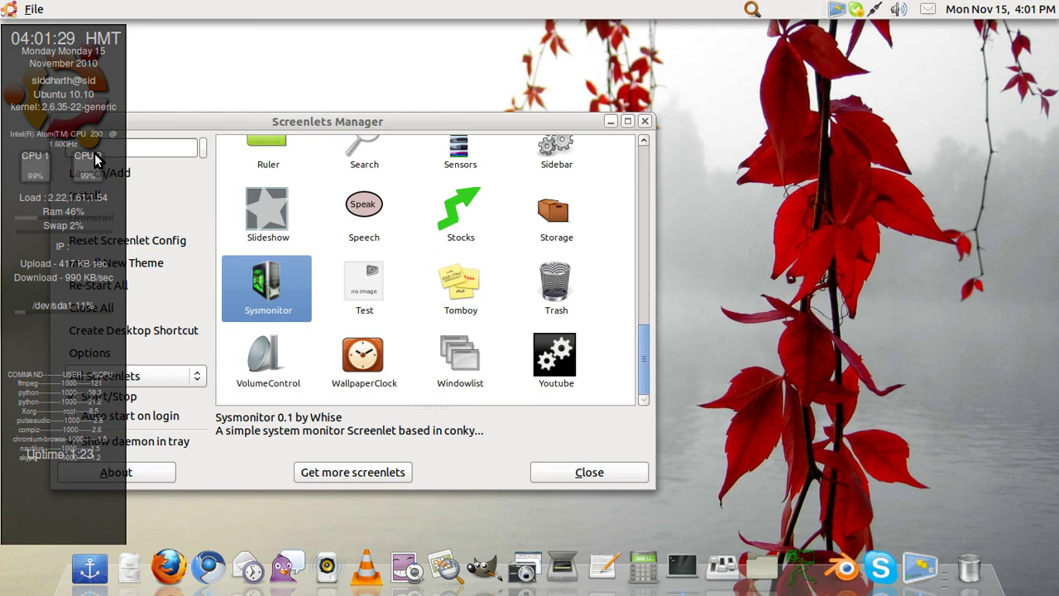
left_click_drag(210, 116, 403, 114)
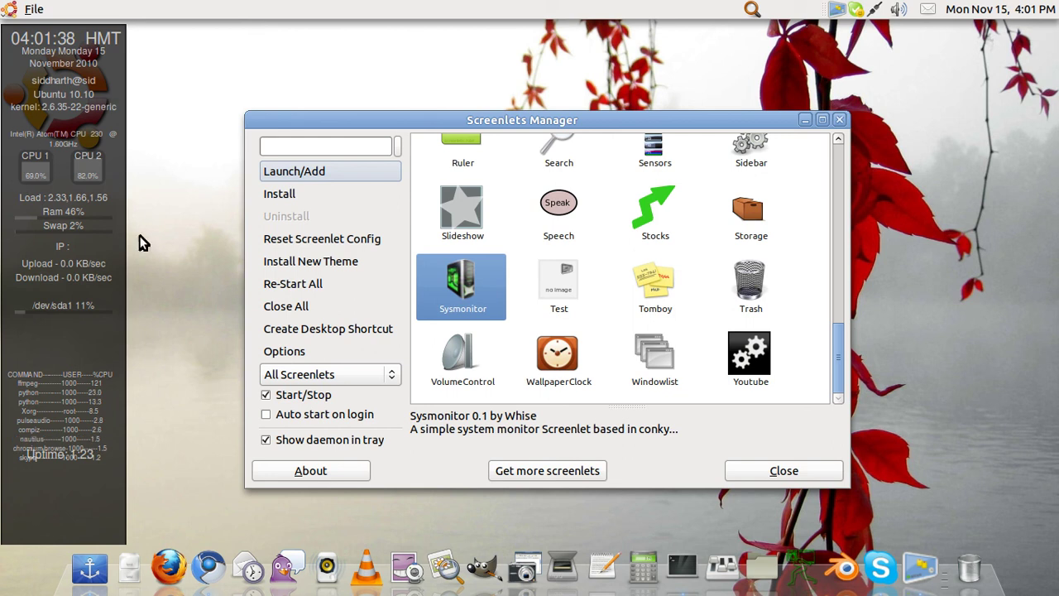
left_click_drag(584, 121, 471, 117)
scroll(638, 303, "up", 3)
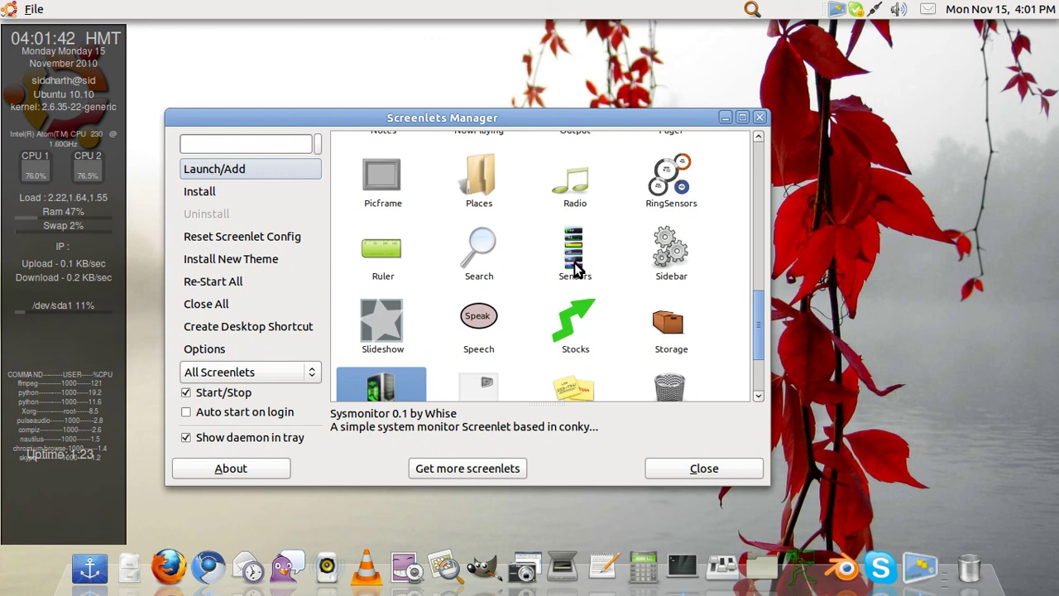
scroll(576, 266, "down", 3)
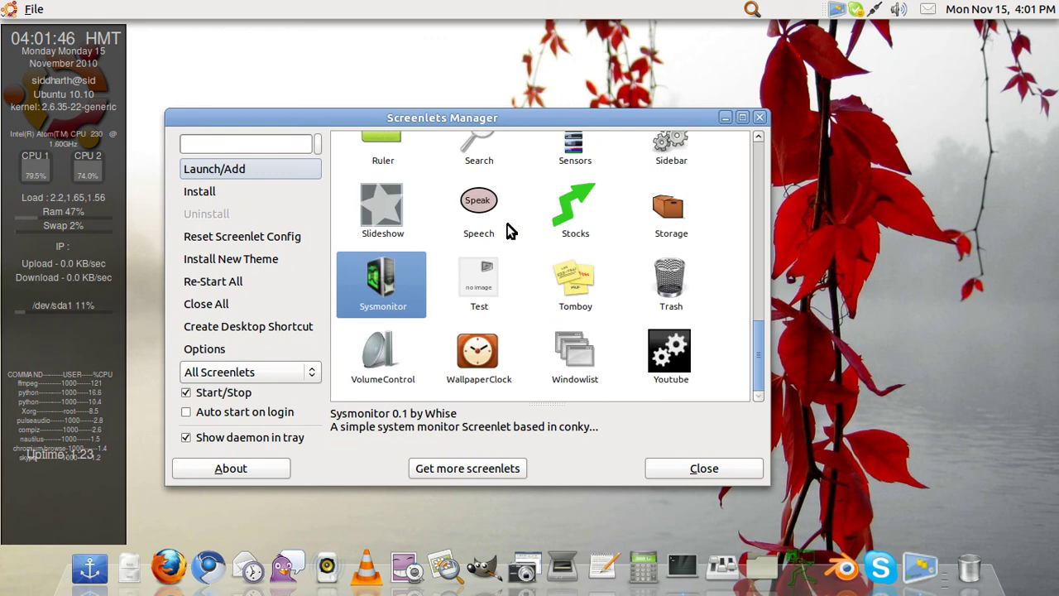
scroll(481, 218, "up", 10)
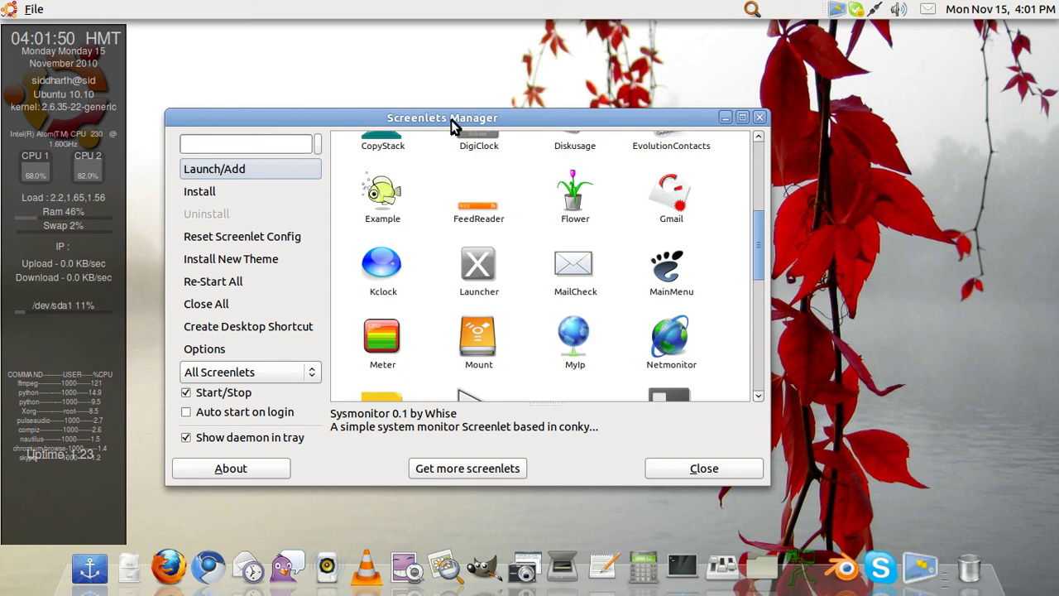
scroll(530, 265, "up", 5)
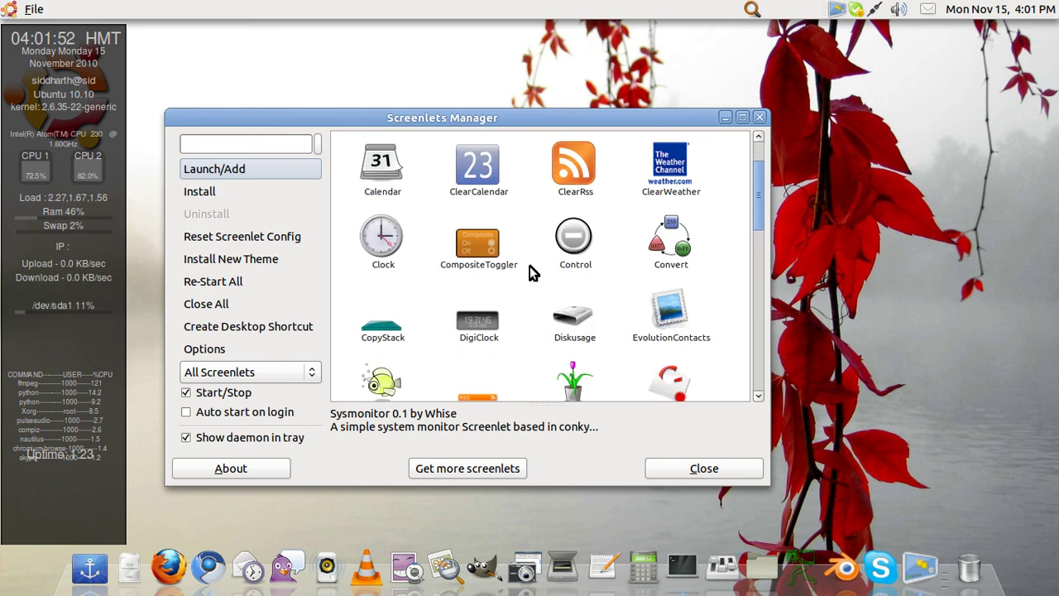
scroll(529, 272, "up", 1)
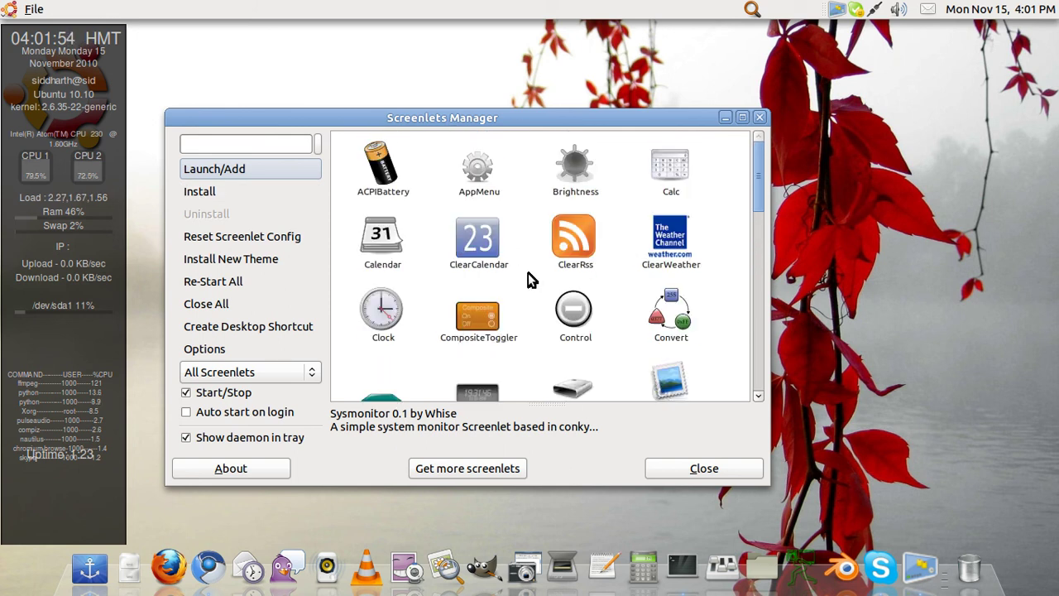
Step: Add the Calendar screenlet and change its theme from Green to Ryx
left_click(378, 247)
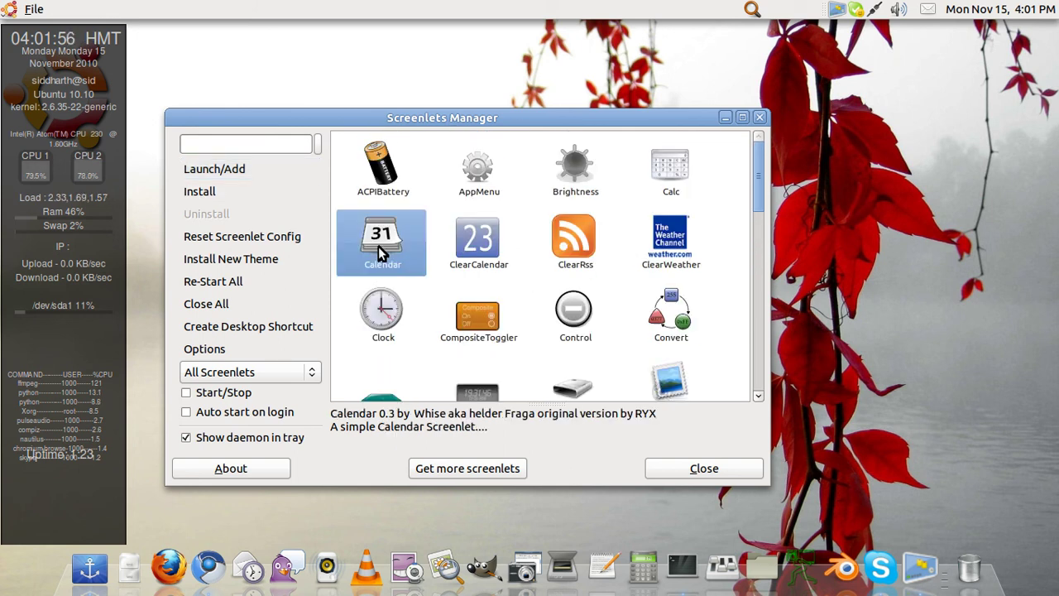
left_click(266, 172)
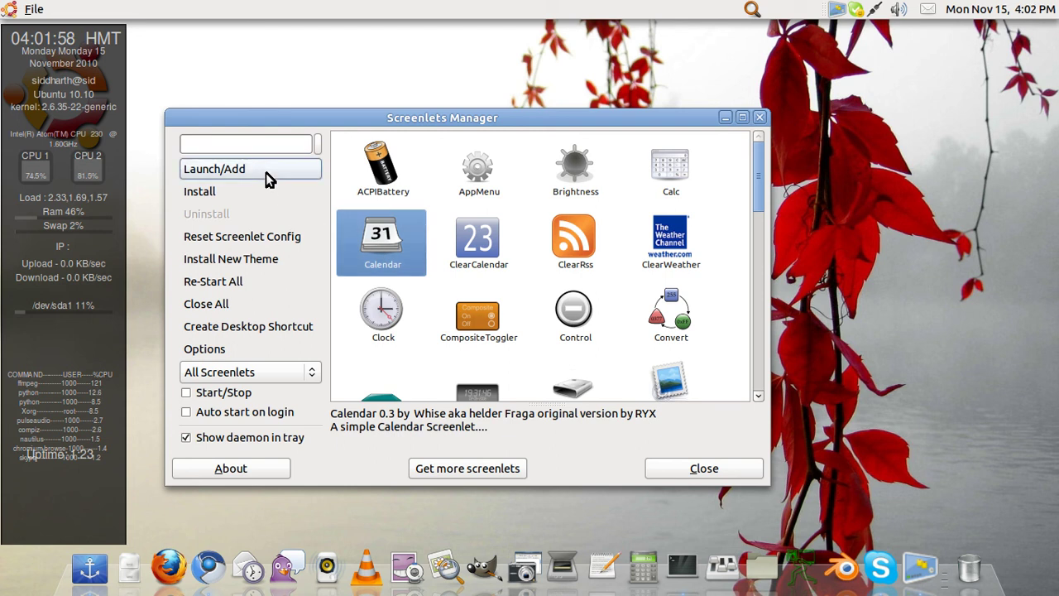
mouse_move(1026, 93)
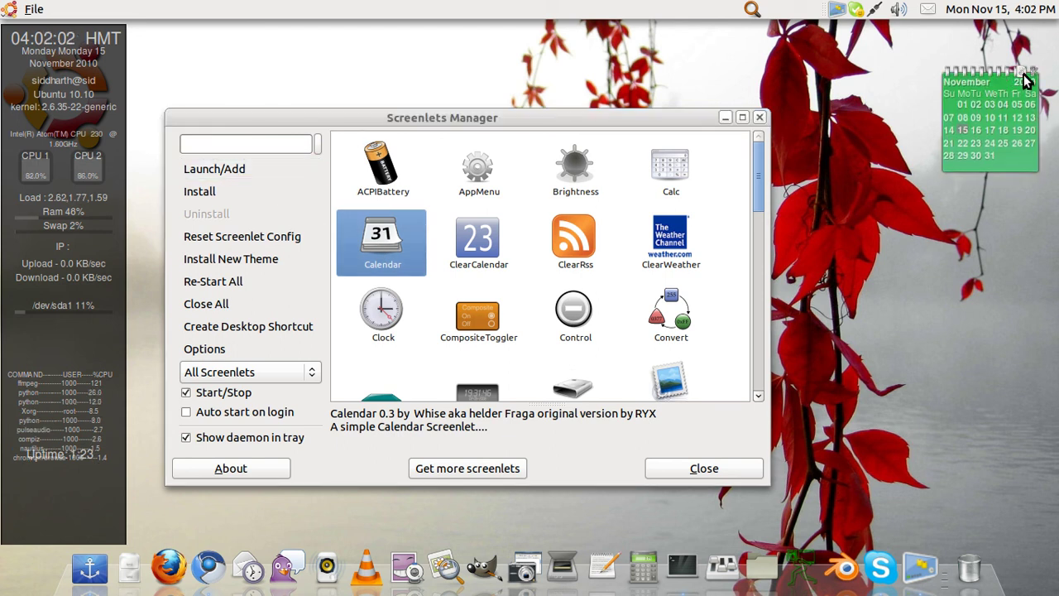
left_click(1026, 80)
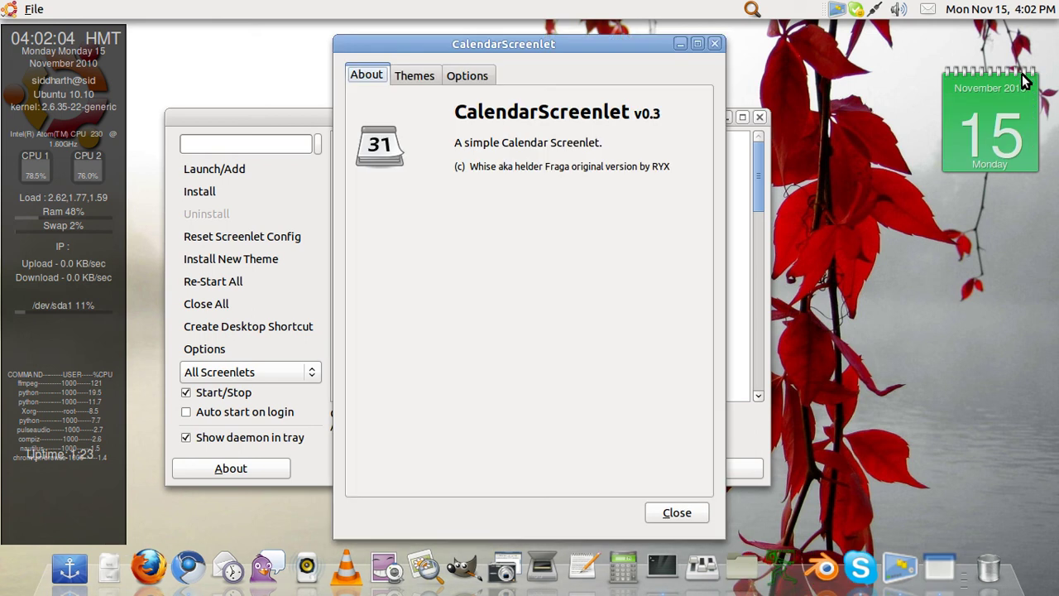
left_click(428, 79)
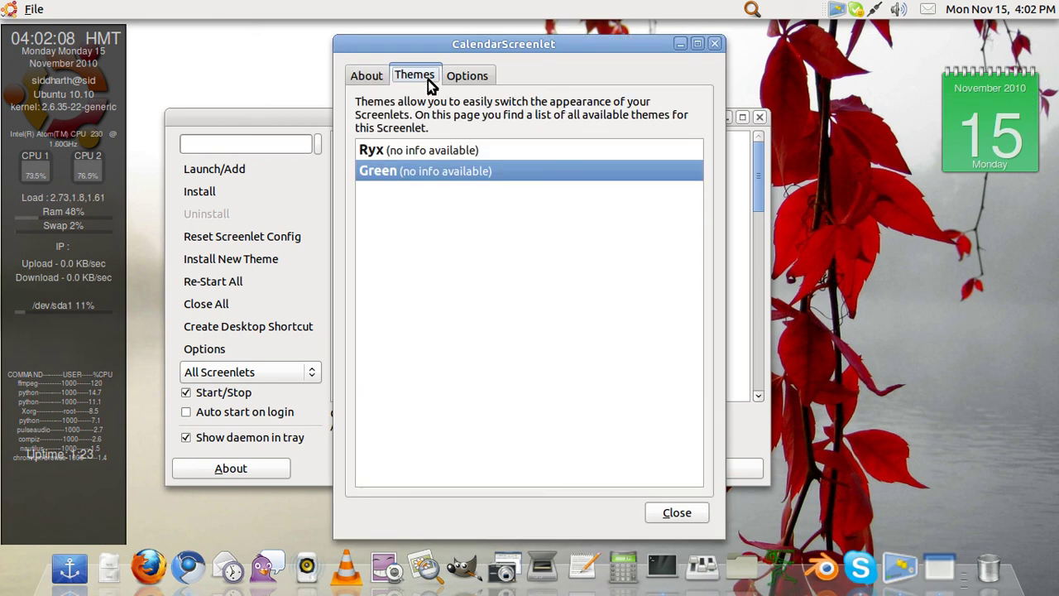
left_click(448, 154)
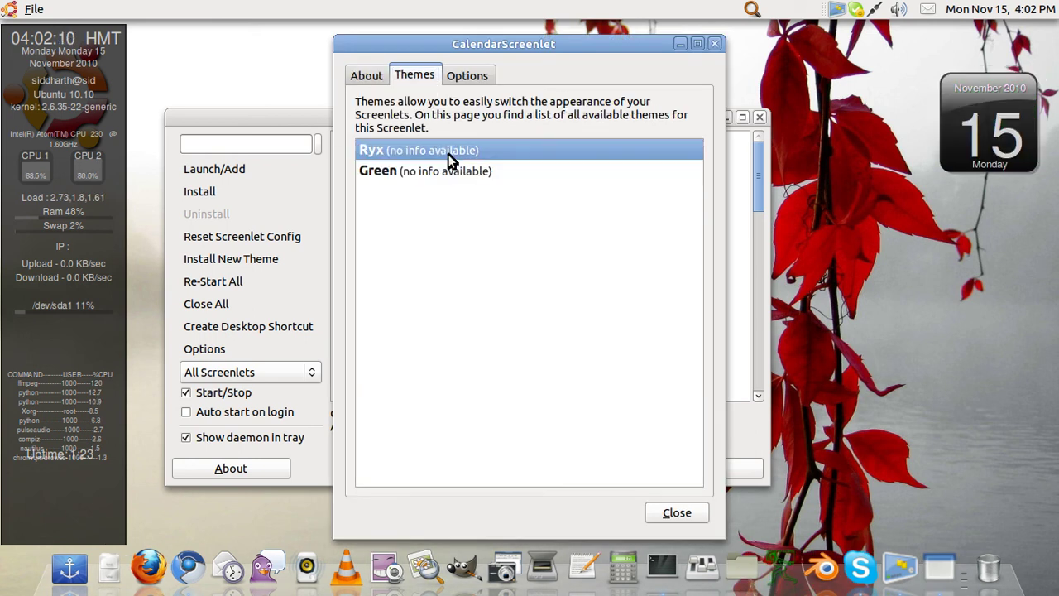
left_click(674, 512)
scroll(549, 229, "down", 1)
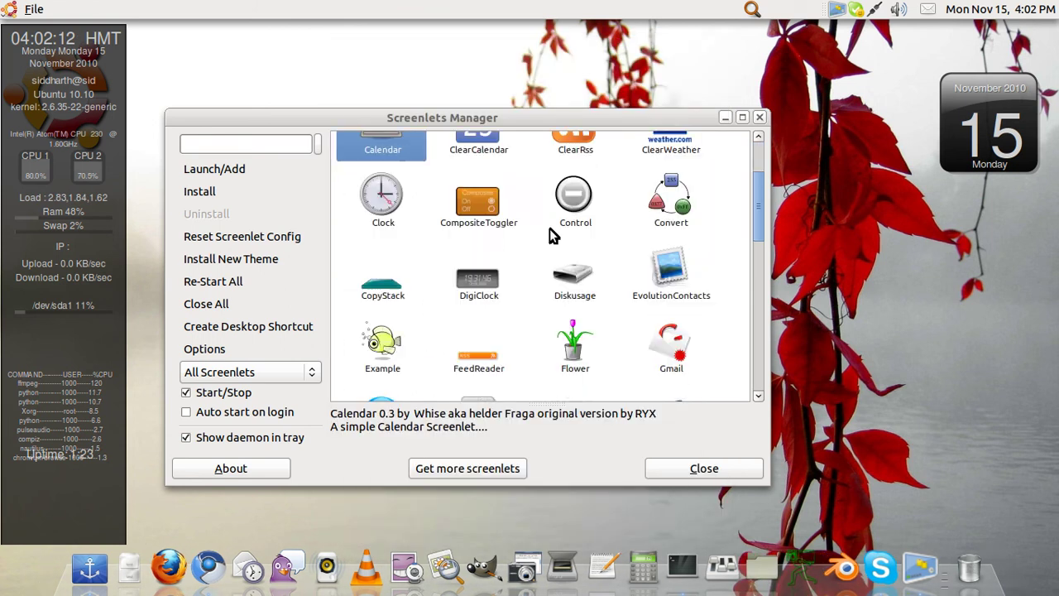
scroll(549, 229, "down", 3)
scroll(403, 282, "up", 2)
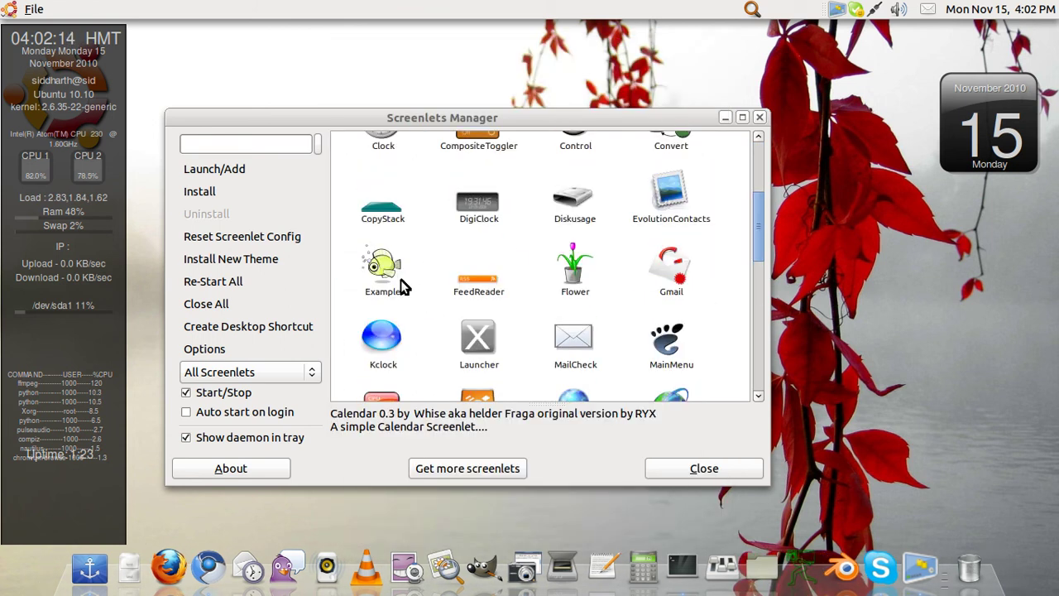
left_click(403, 285)
left_click(239, 170)
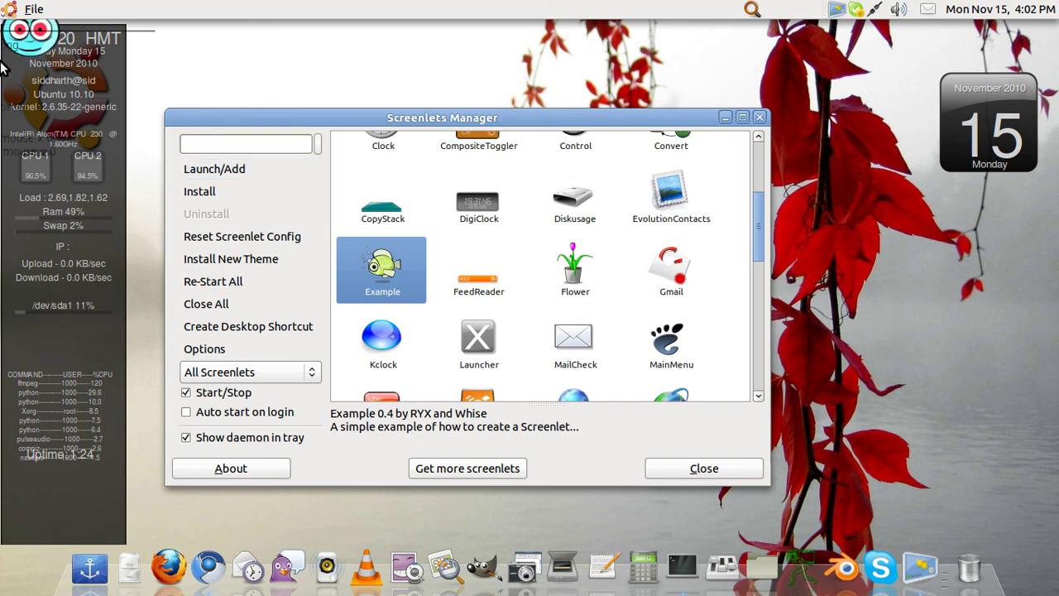
left_click_drag(33, 41, 519, 101)
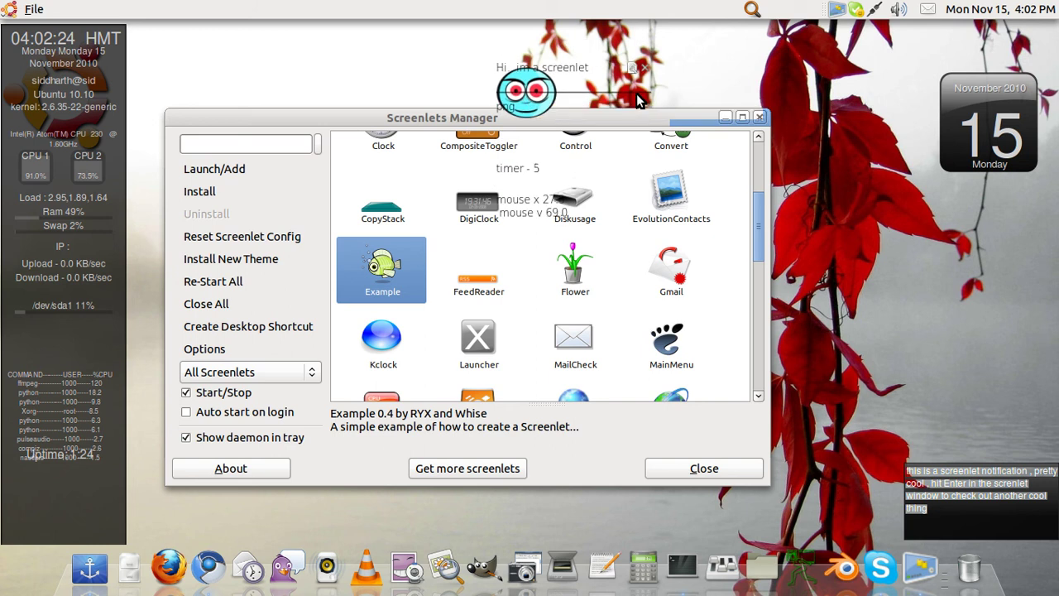
mouse_move(648, 75)
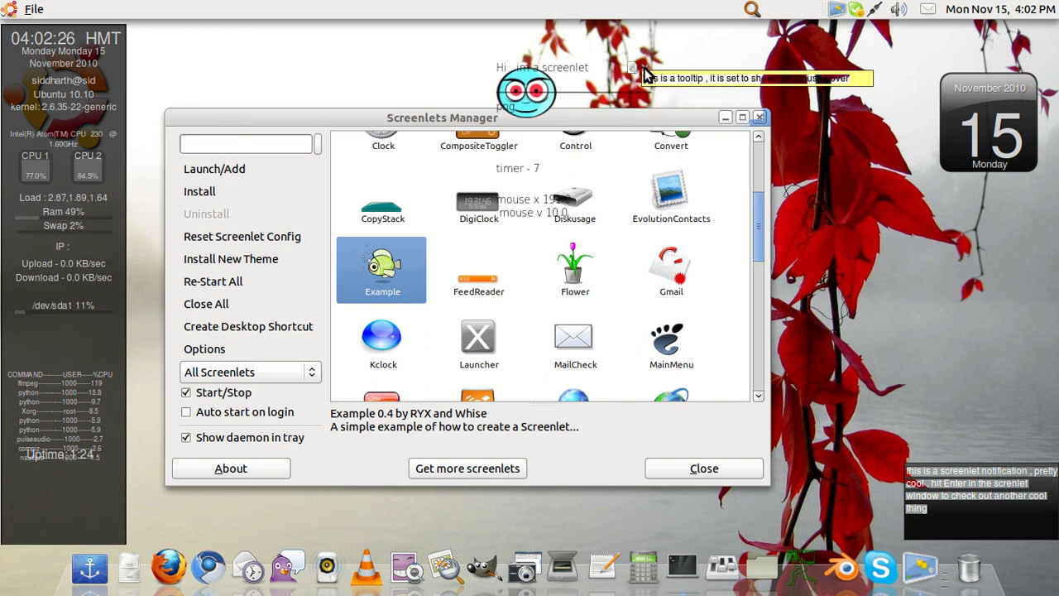
key("Return")
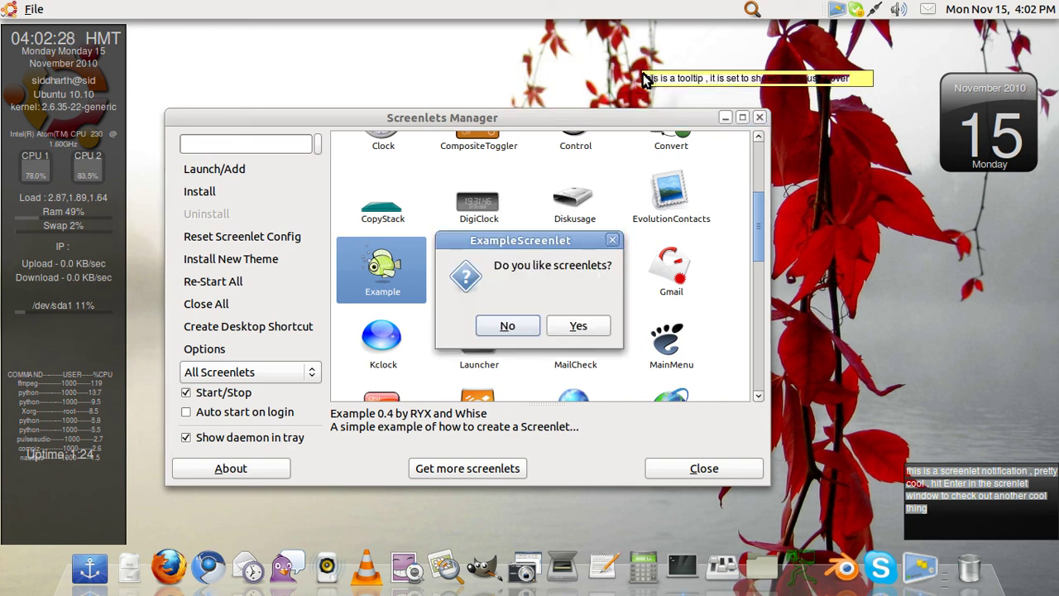
left_click(593, 329)
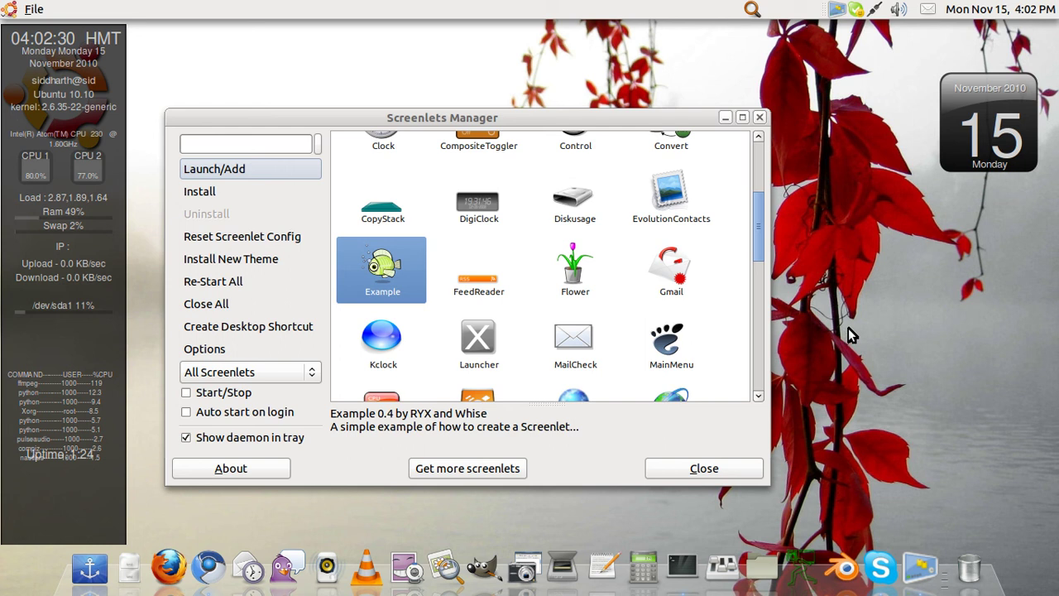
Step: Scroll through the screenlet list and select the Meter screenlet
scroll(679, 259, "up", 5)
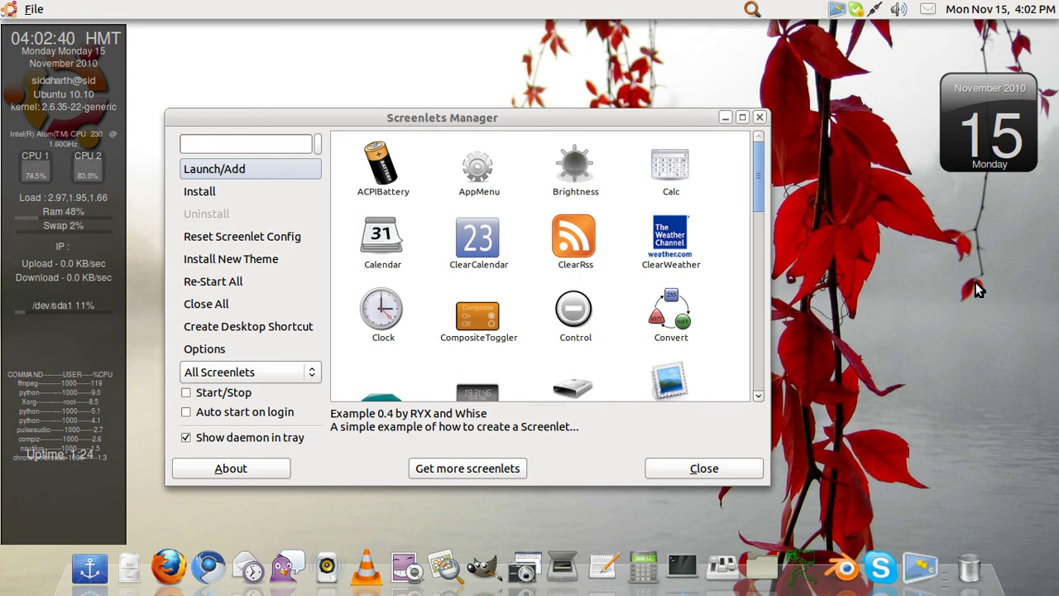
scroll(609, 252, "down", 3)
scroll(609, 255, "down", 3)
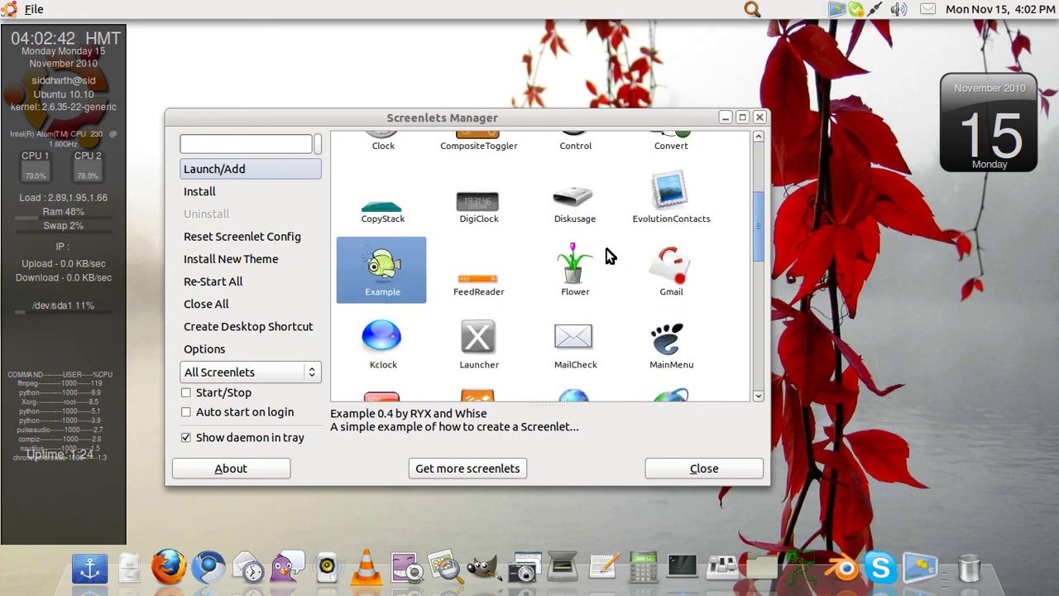
scroll(580, 221, "down", 4)
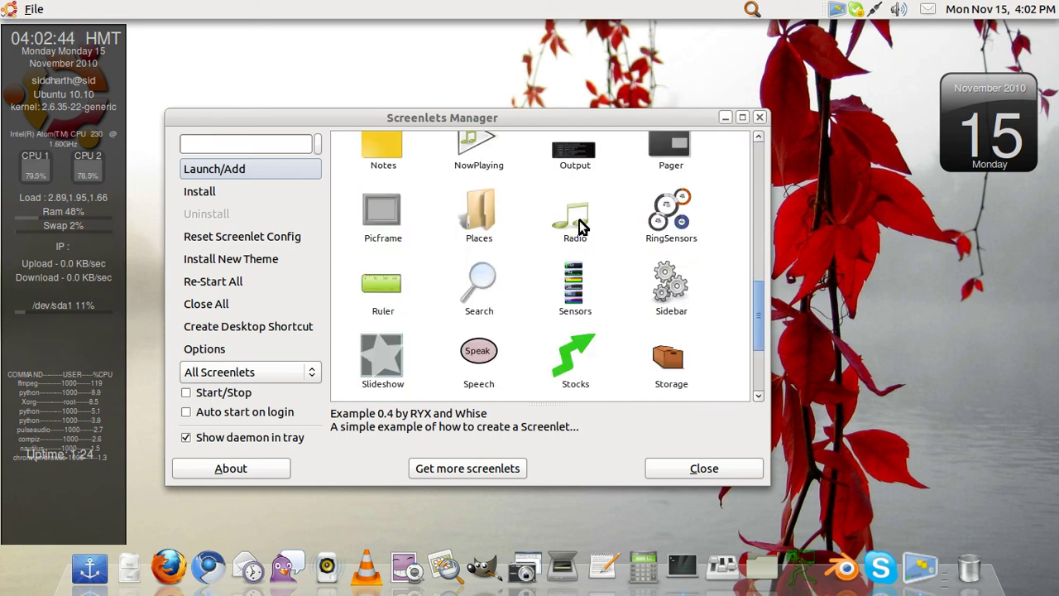
scroll(576, 244, "down", 2)
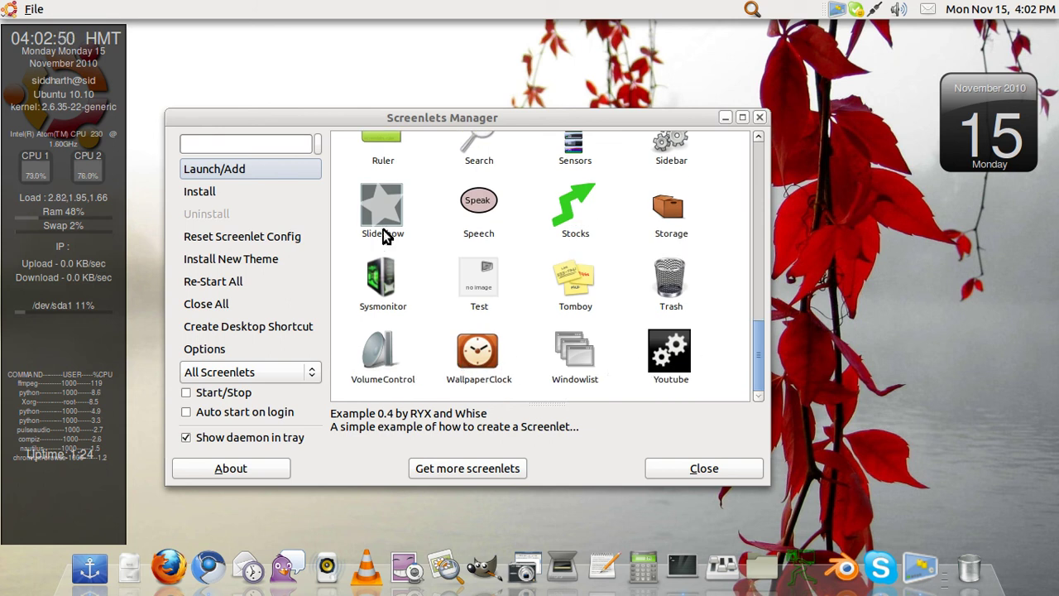
scroll(383, 236, "up", 3)
scroll(383, 230, "up", 3)
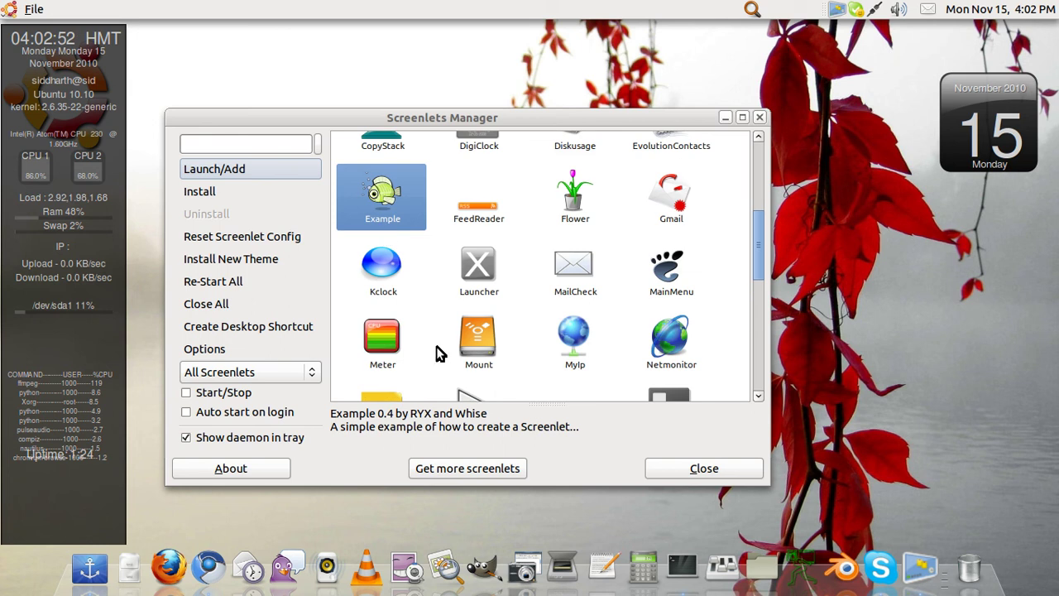
left_click(396, 346)
Step: Launch the Meter screenlet and drag the CPU0 meter to the right side below the calendar
left_click(235, 171)
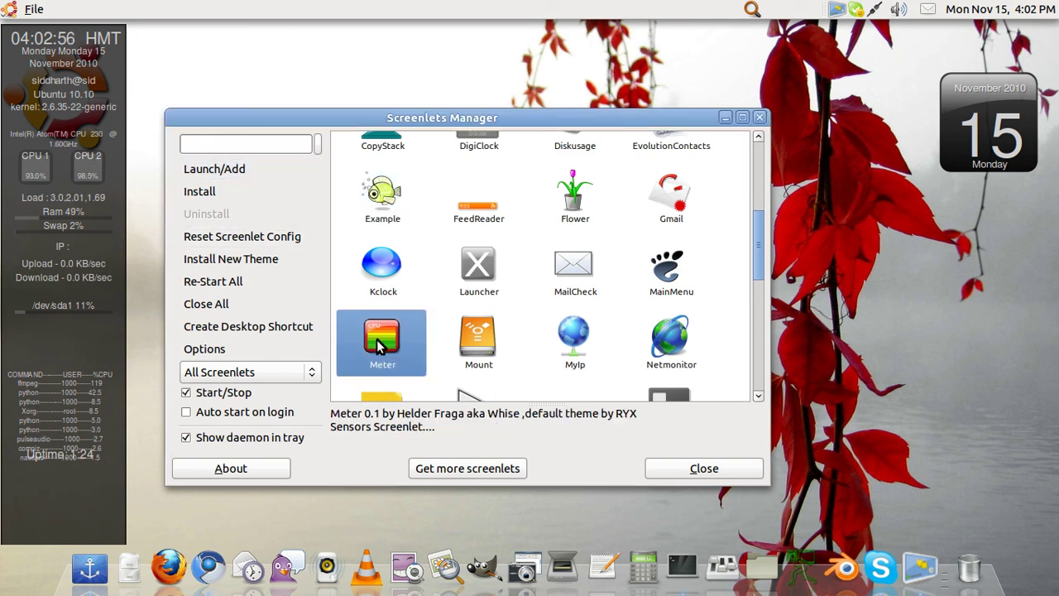
left_click_drag(41, 45, 973, 288)
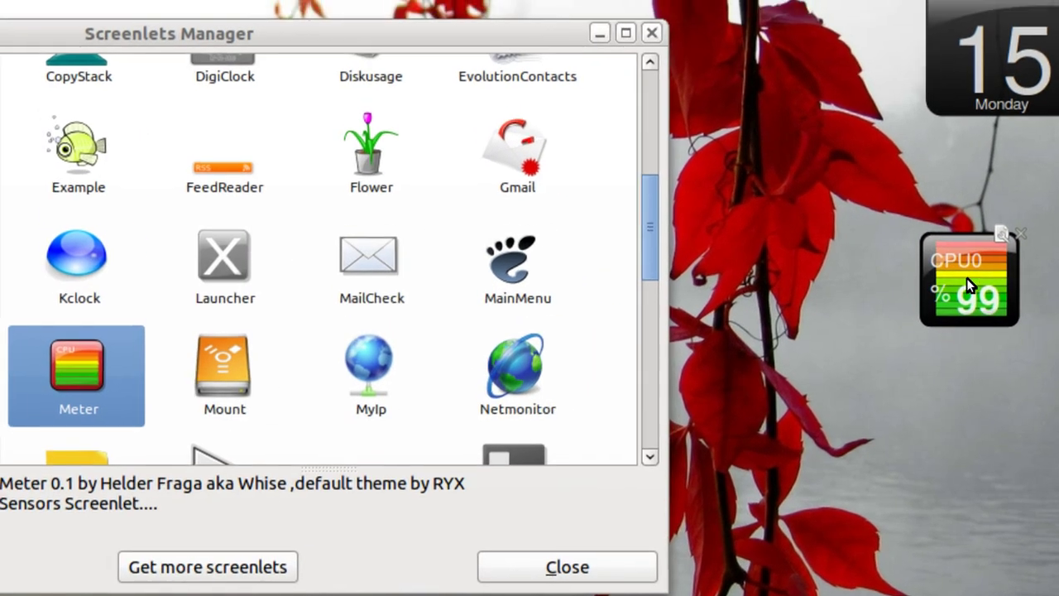
scroll(967, 278, "up", 3)
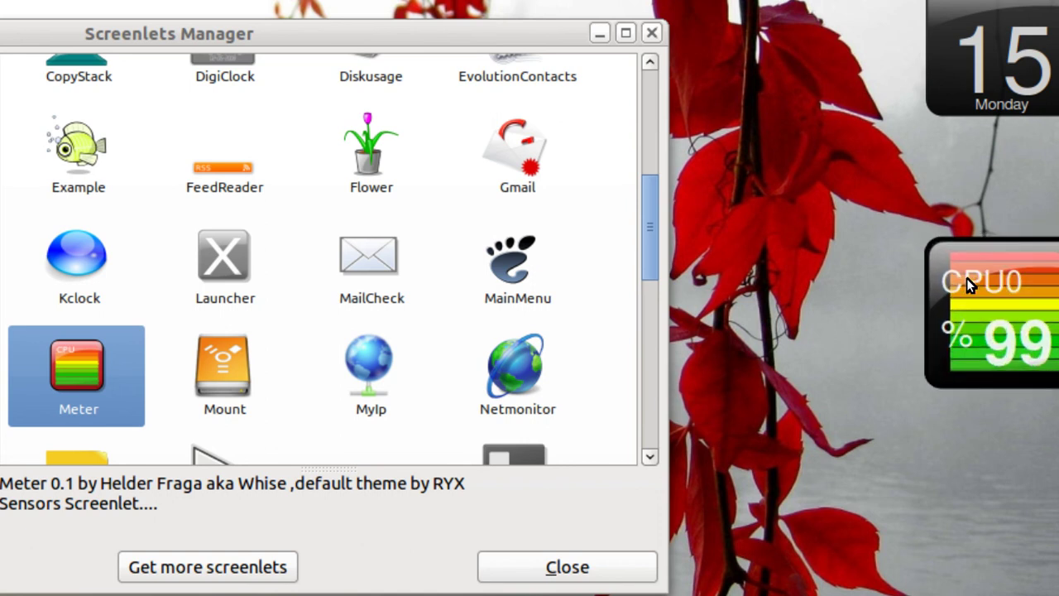
scroll(967, 278, "down", 3)
scroll(966, 278, "down", 2)
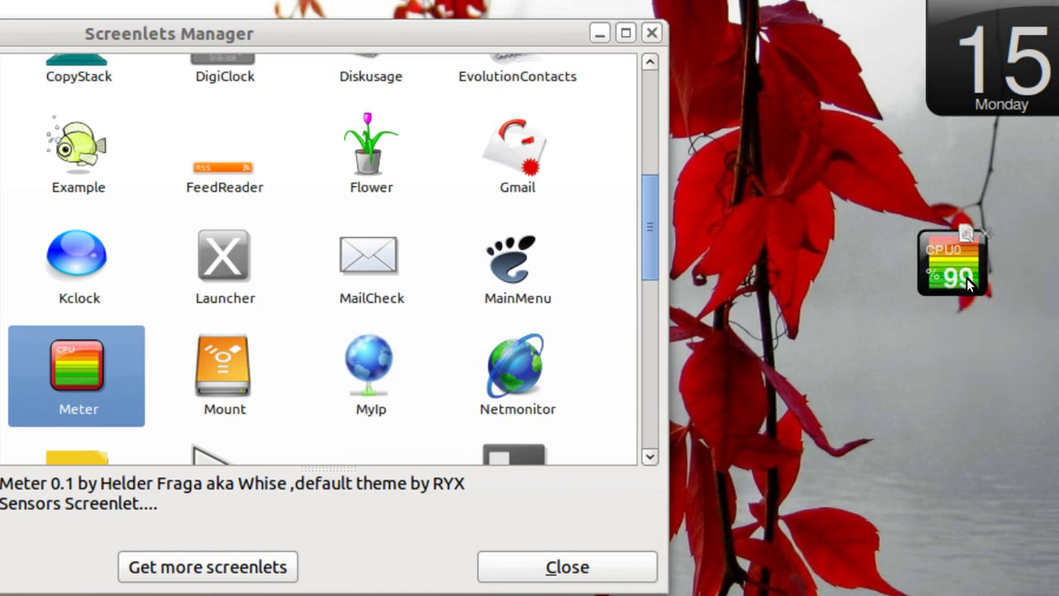
scroll(966, 278, "up", 4)
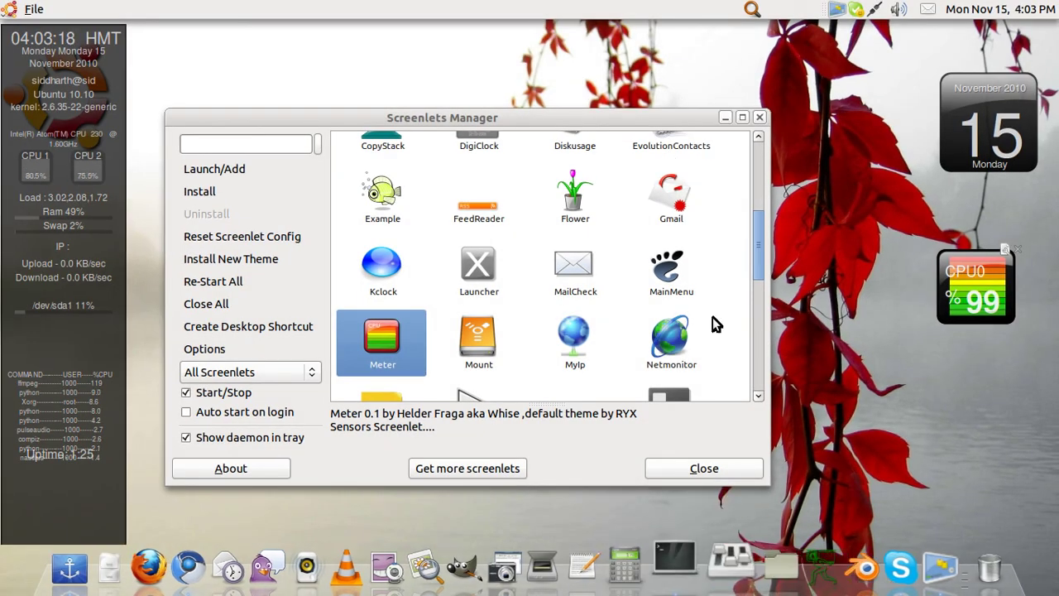
Step: Bring GNOME Terminal to the front and switch to the tab where ffmpeg is encoding customize4.mkv
left_click(687, 554)
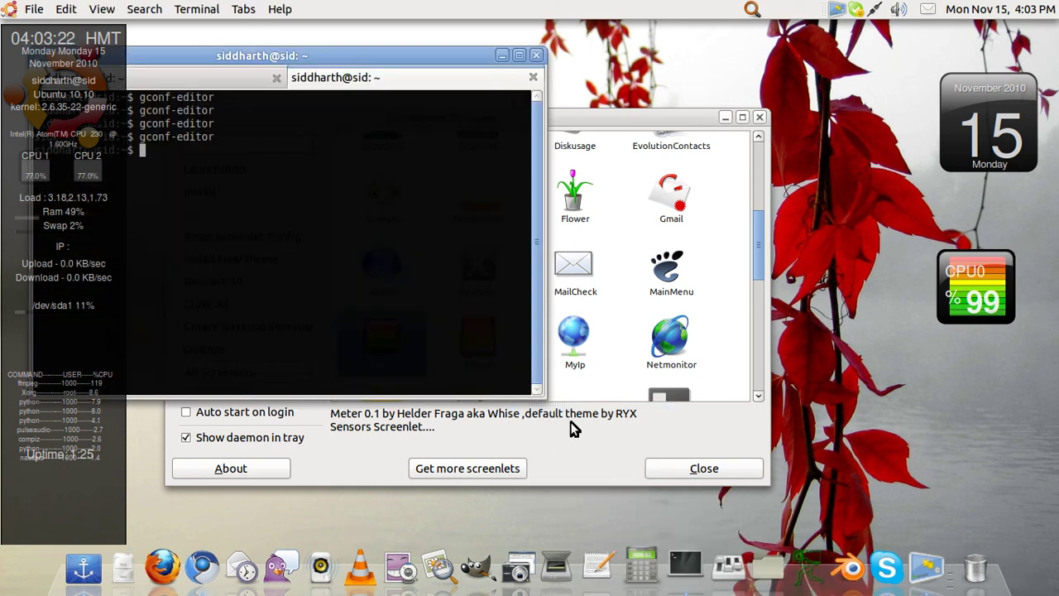
left_click_drag(357, 58, 579, 54)
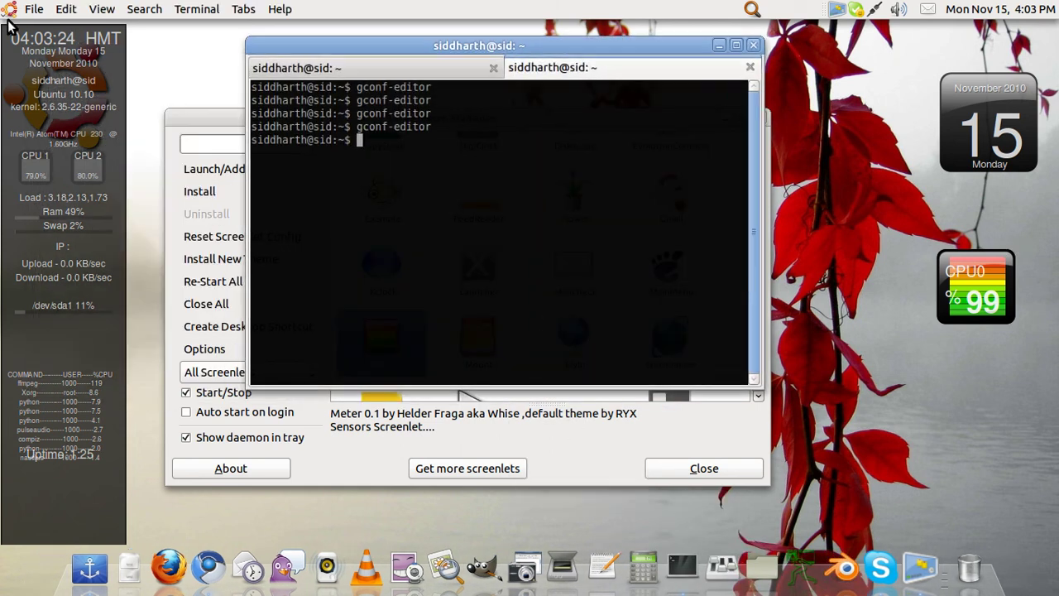
left_click(10, 9)
mouse_move(69, 192)
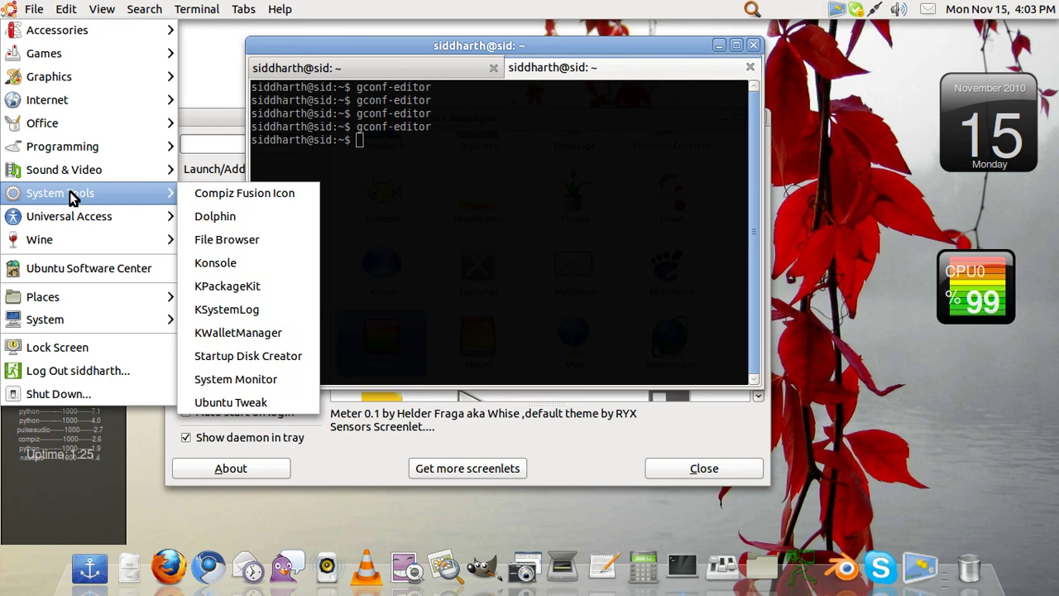
left_click(371, 73)
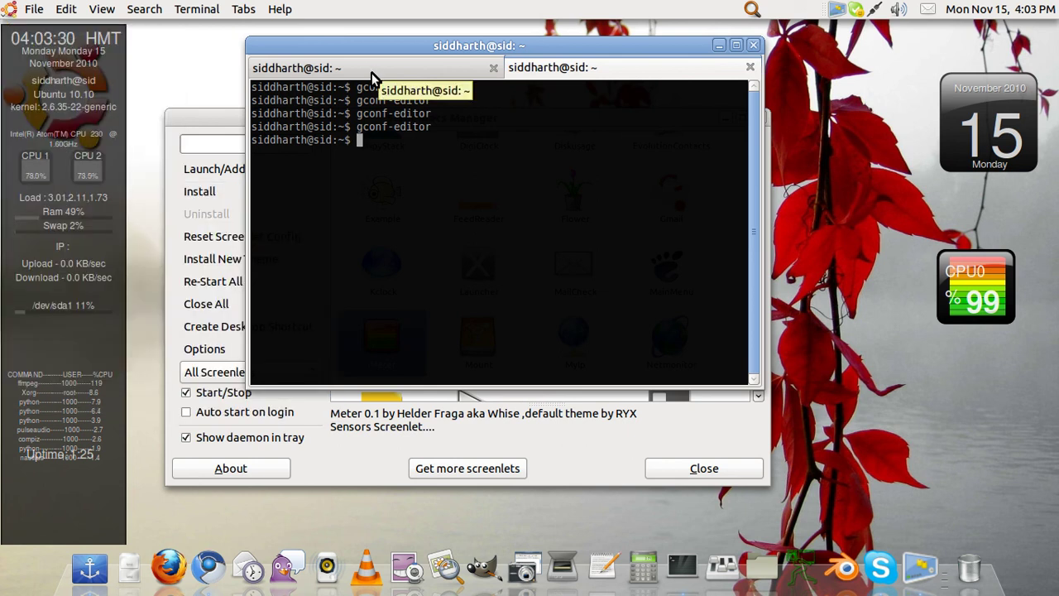
left_click(372, 73)
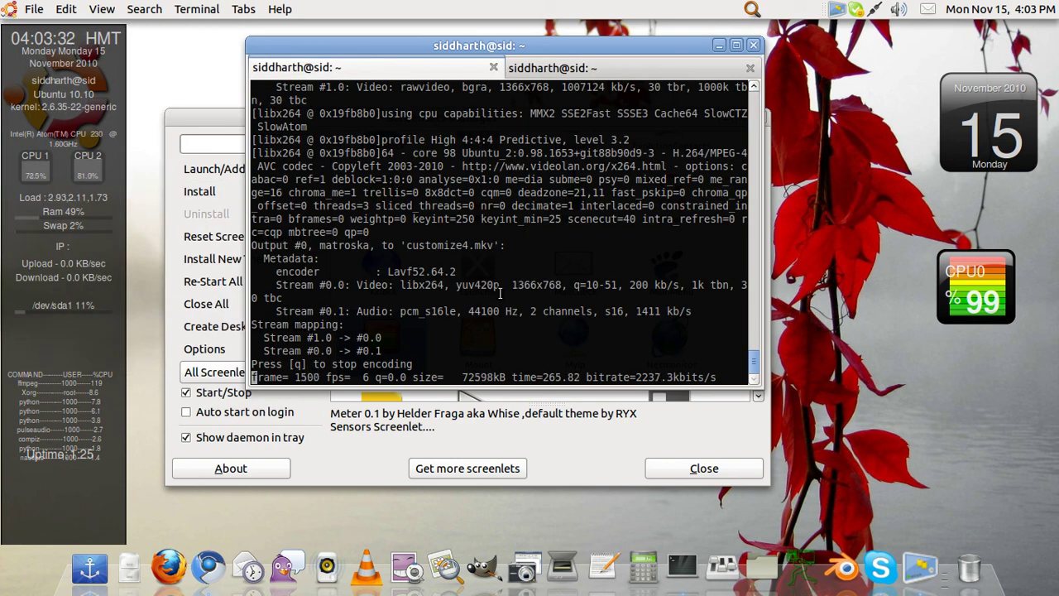